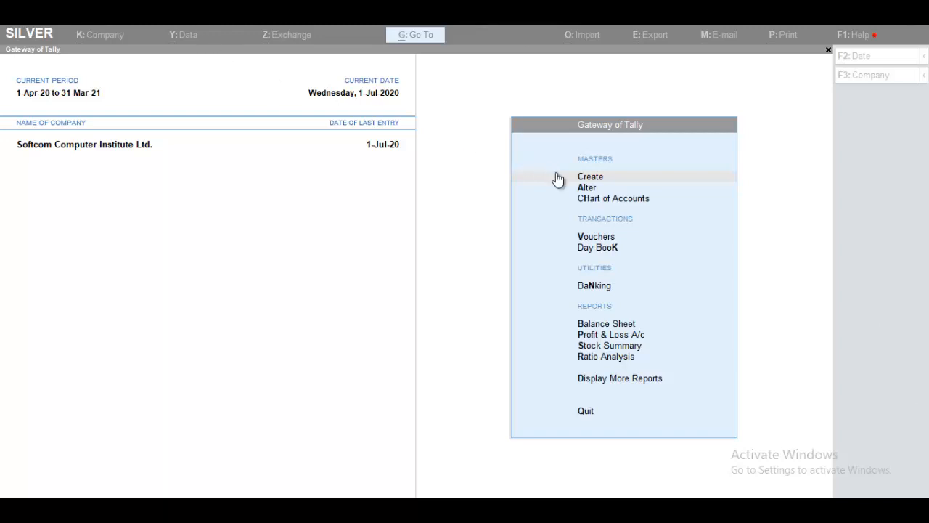
Step: Start creating a new ledger and name it "Outstanding Rent"
click(590, 178)
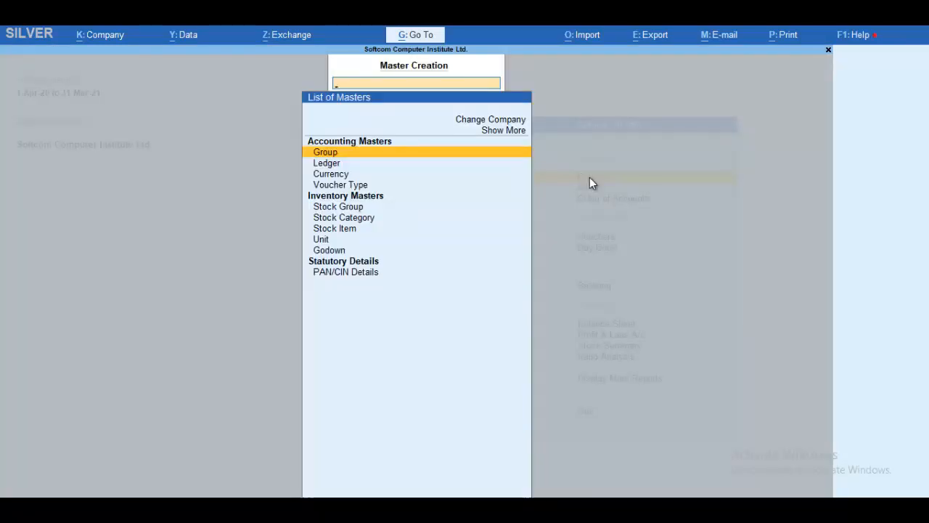
key(Down)
key(Return)
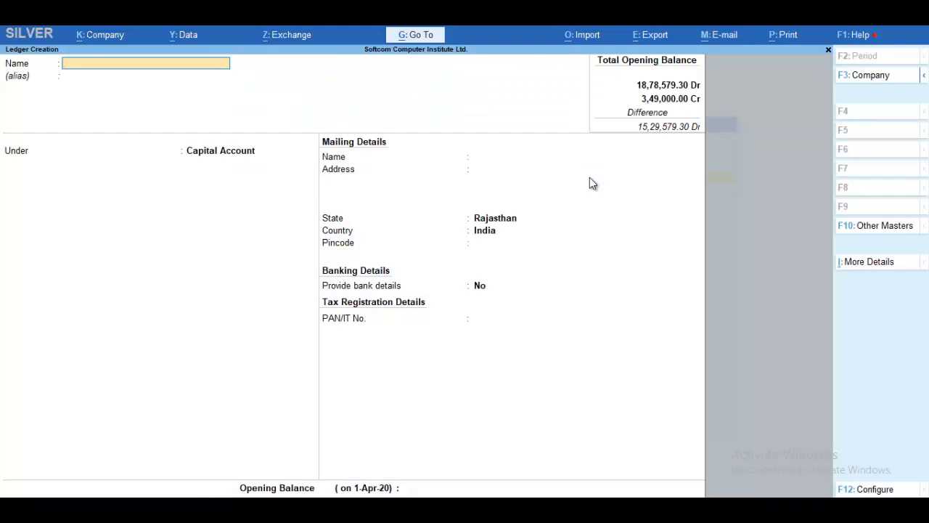
text(Out)
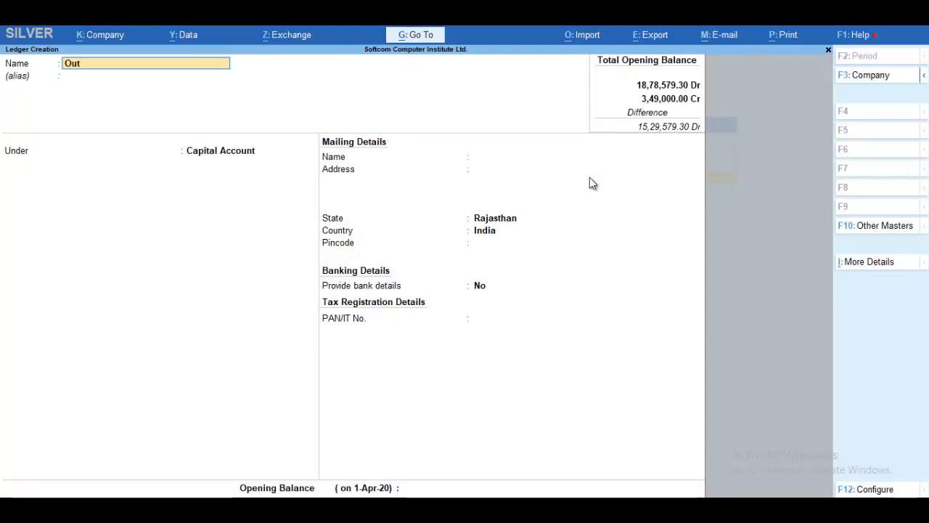
text(standing)
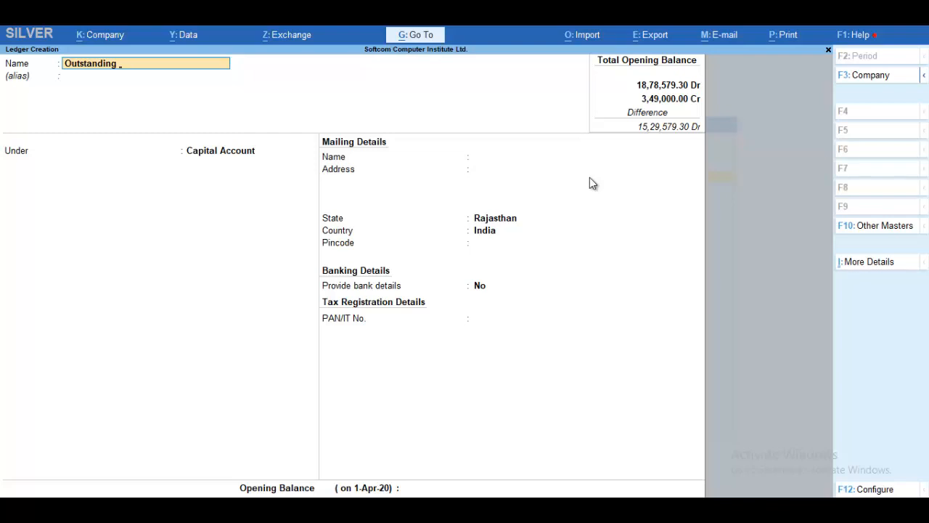
text(Ren)
text(t exp)
key(BackSpace)
key(BackSpace)
key(BackSpace)
key(Return)
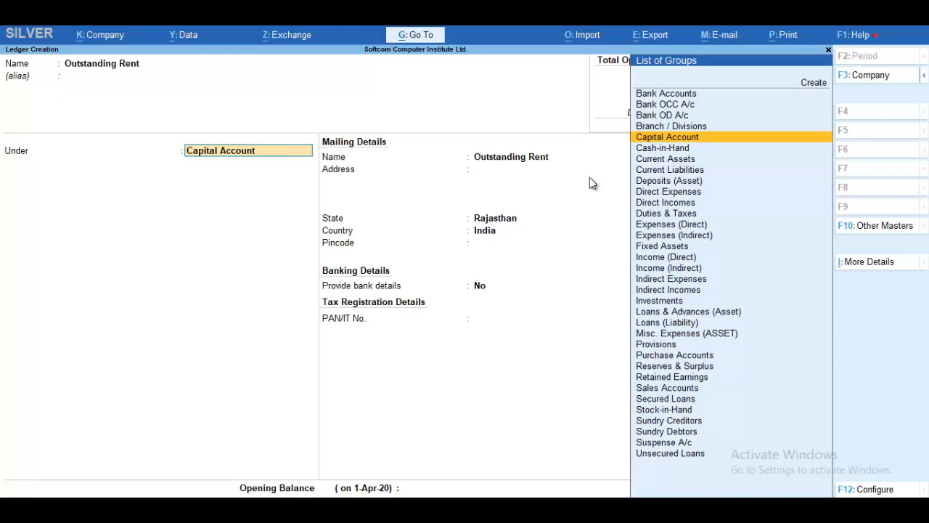
Step: Place the Outstanding Rent ledger under Provisions, keep its remaining details at their defaults and save it
text(Pr)
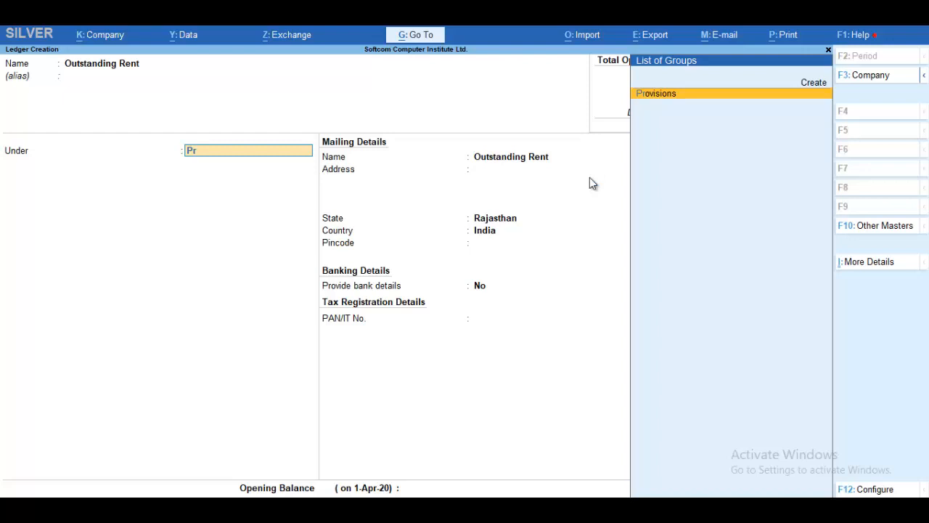
key(Return)
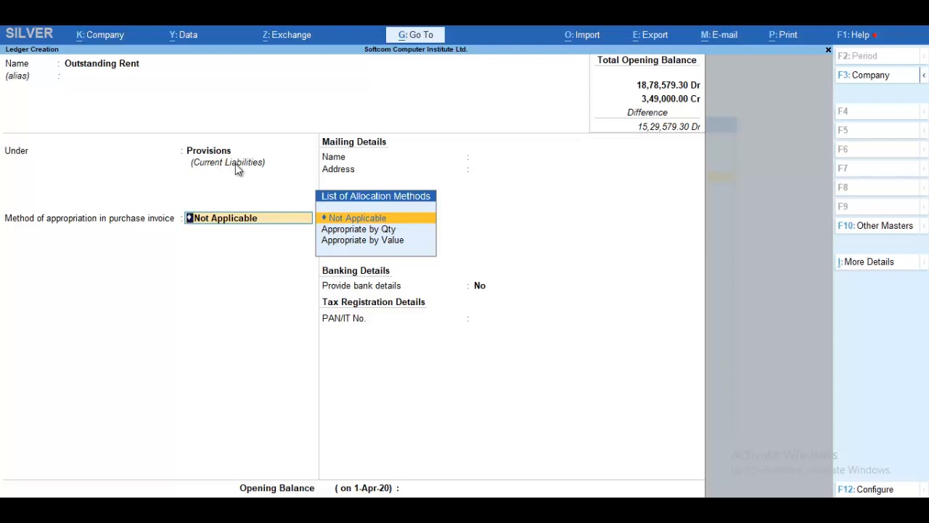
key(Return)
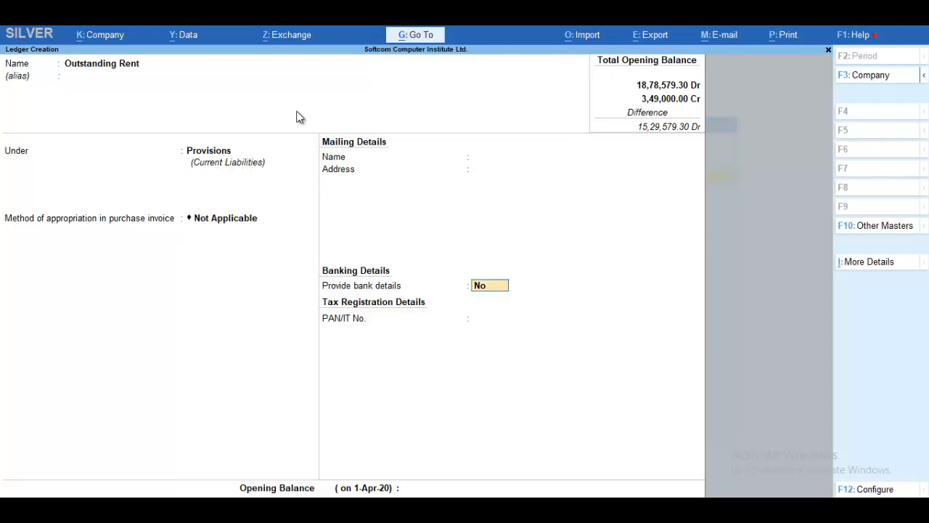
key(Return)
key(Return)
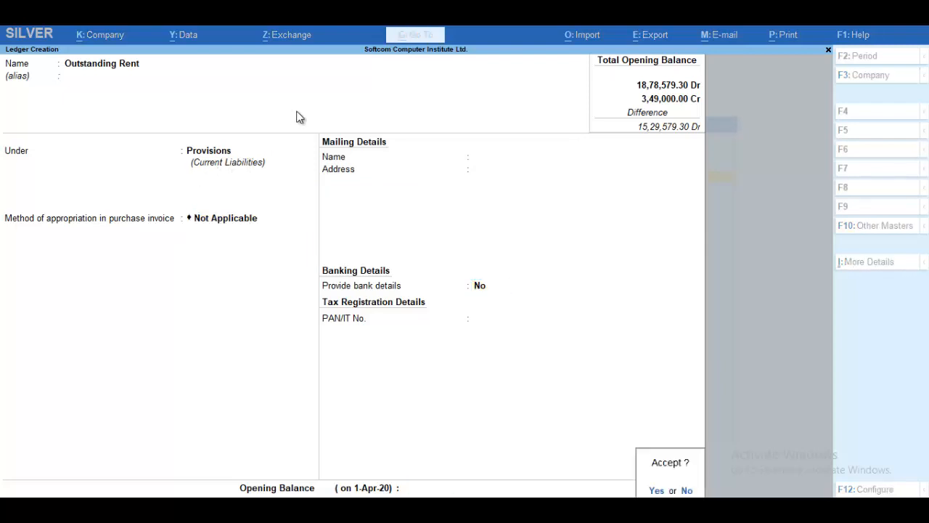
key(Return)
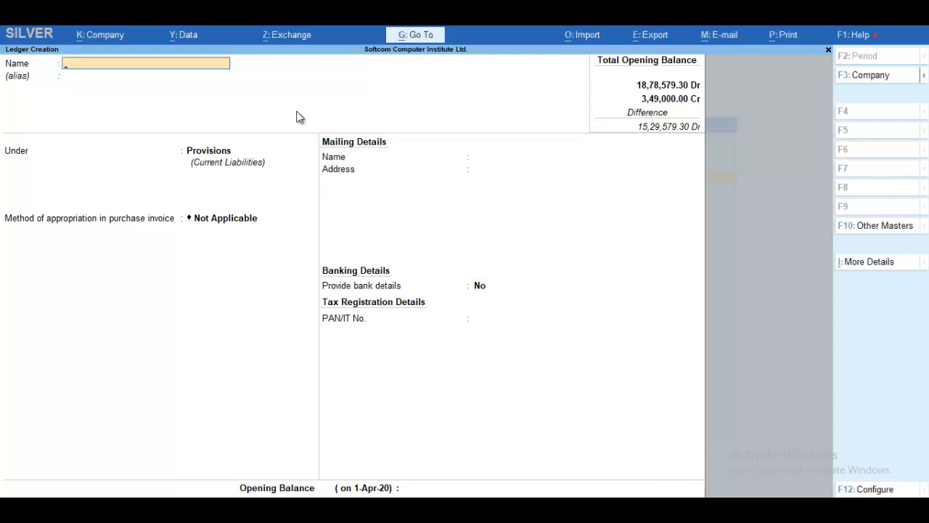
Step: Name the next new ledger "Rent Exp" and place it under Expenses (Indirect)
text(Rent exp)
key(Return)
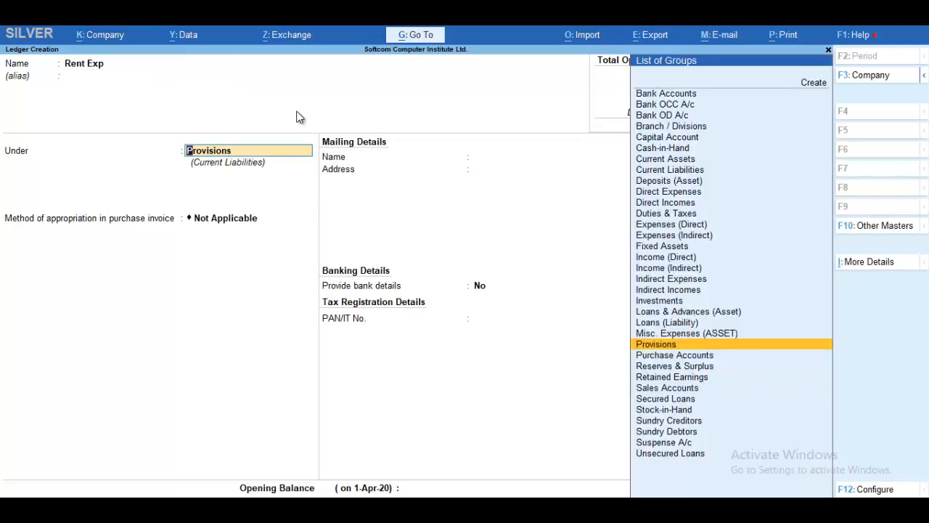
text(E)
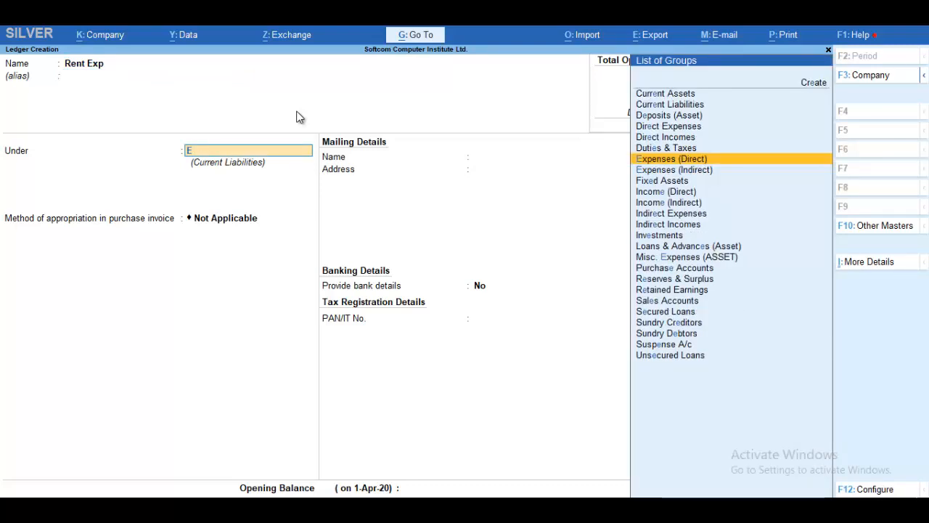
key(Down)
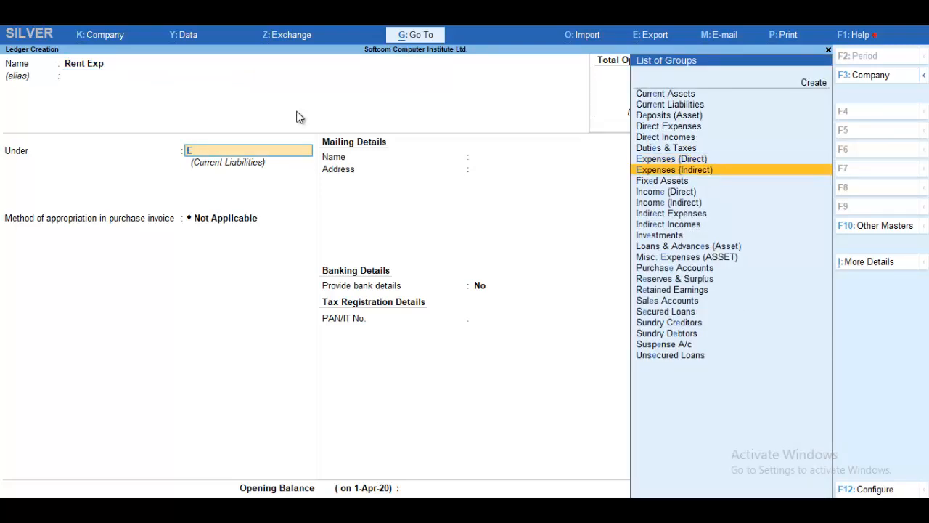
key(Return)
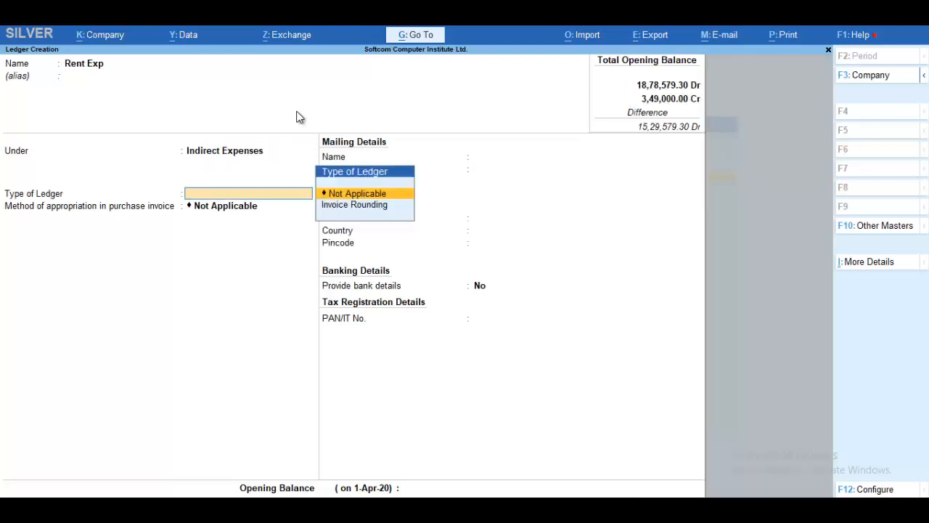
Step: Save the Rent Exp ledger with ledger type and appropriation method Not Applicable and no bank details, and leave master creation
key(Return)
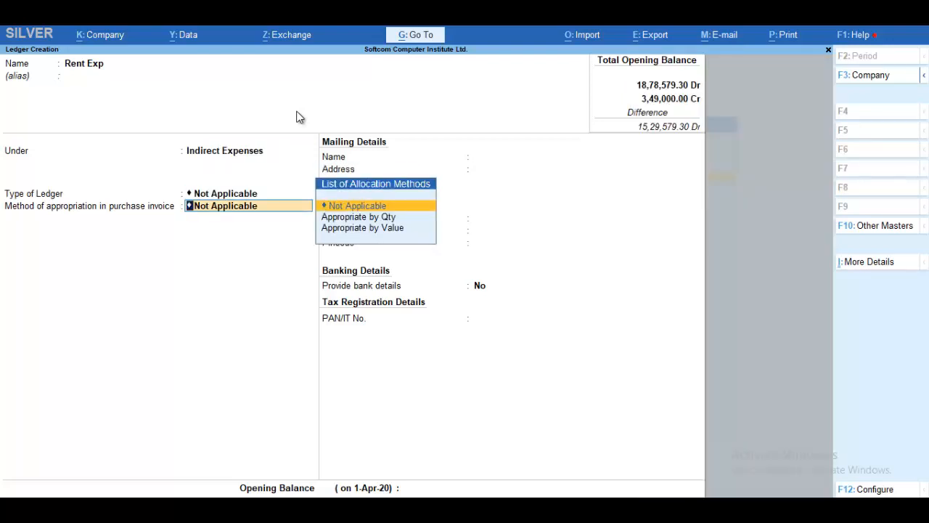
key(Return)
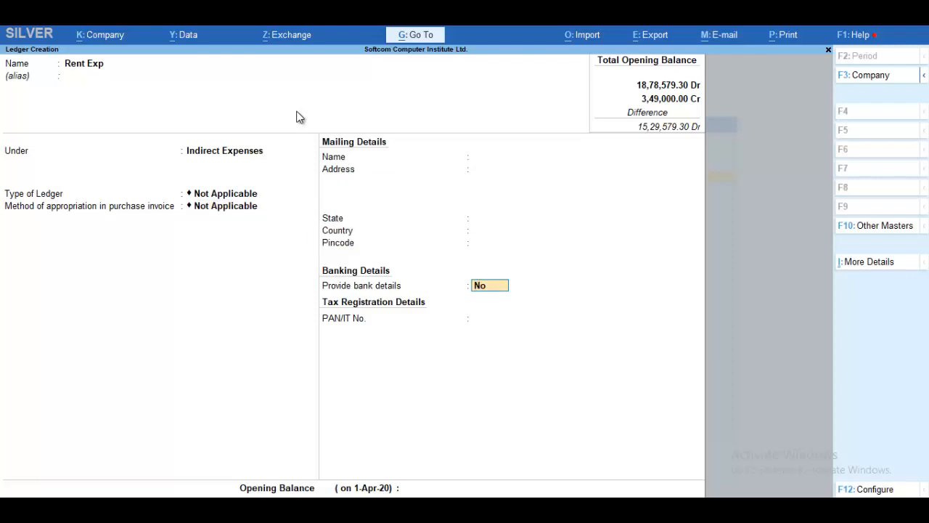
key(Return)
key(Return)
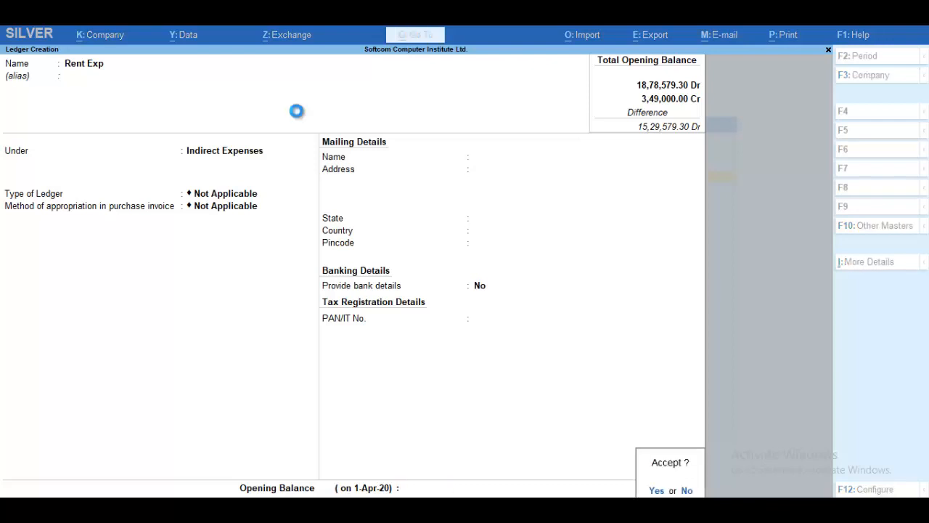
key(Return)
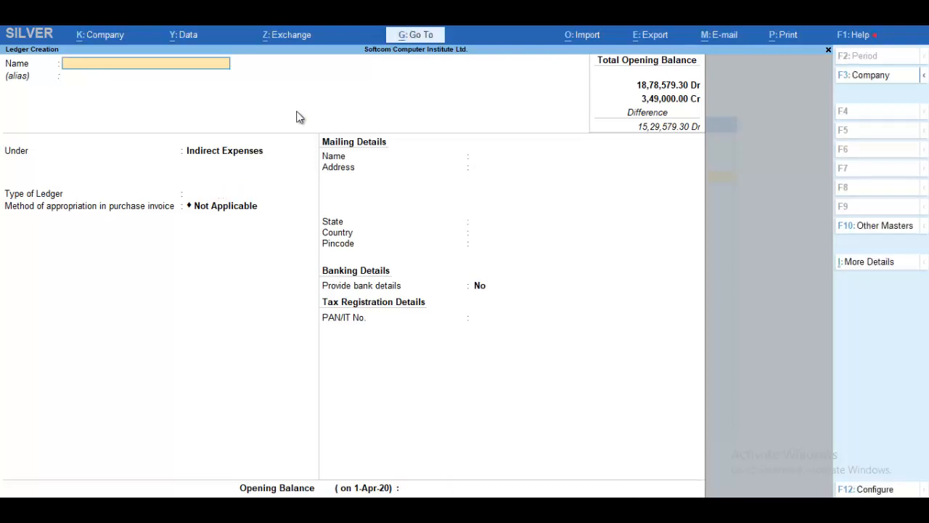
key(Escape)
key(Return)
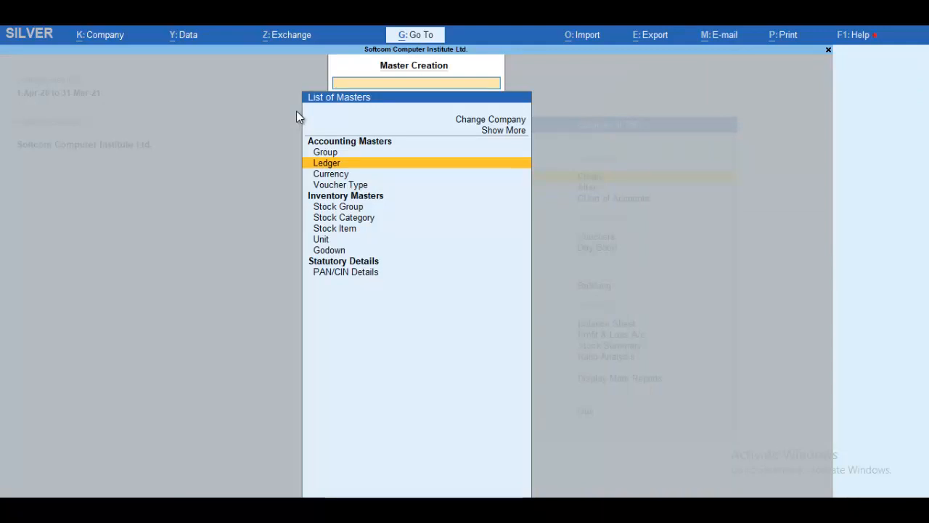
key(Escape)
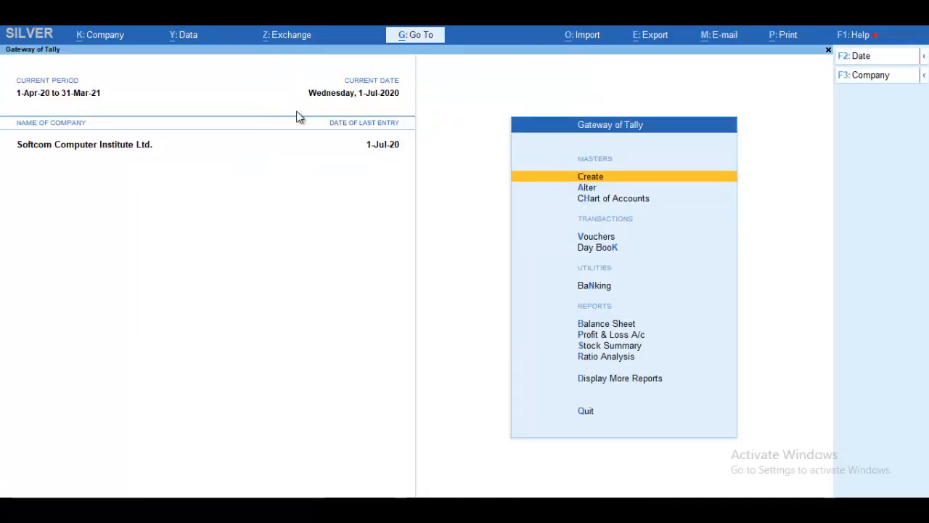
Step: Open the existing Cash ledger for alteration
key(Down)
key(Return)
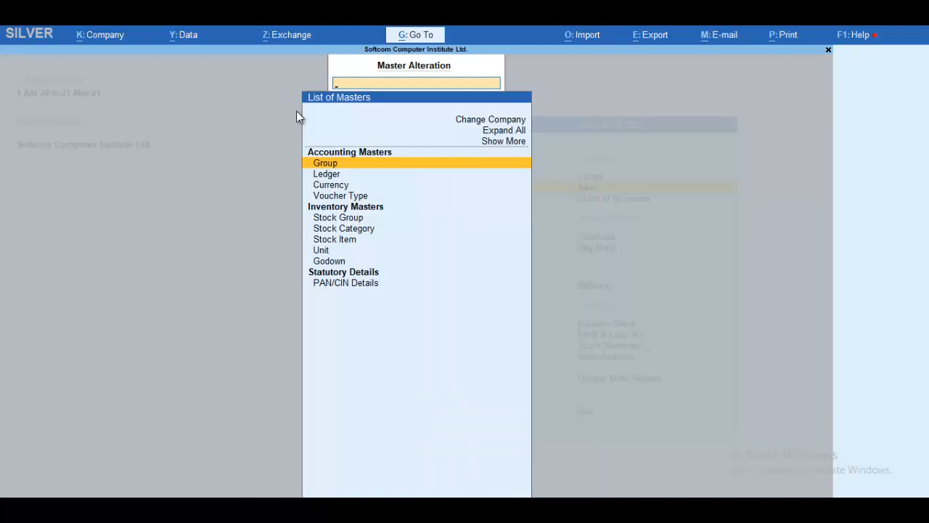
key(Down)
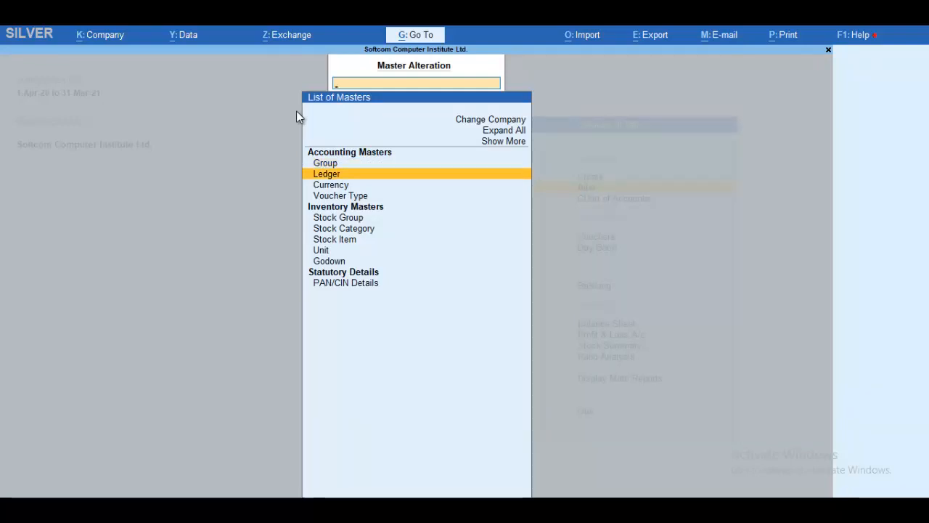
key(Return)
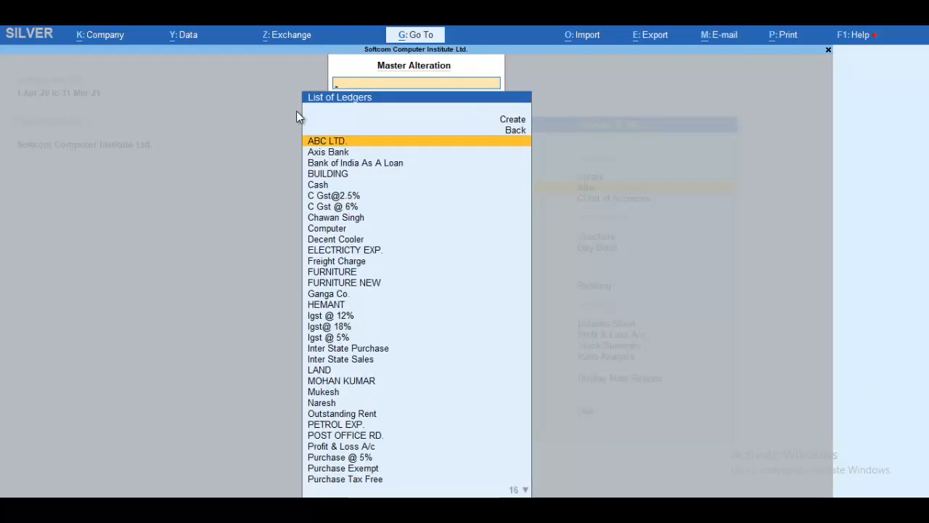
text(Cas)
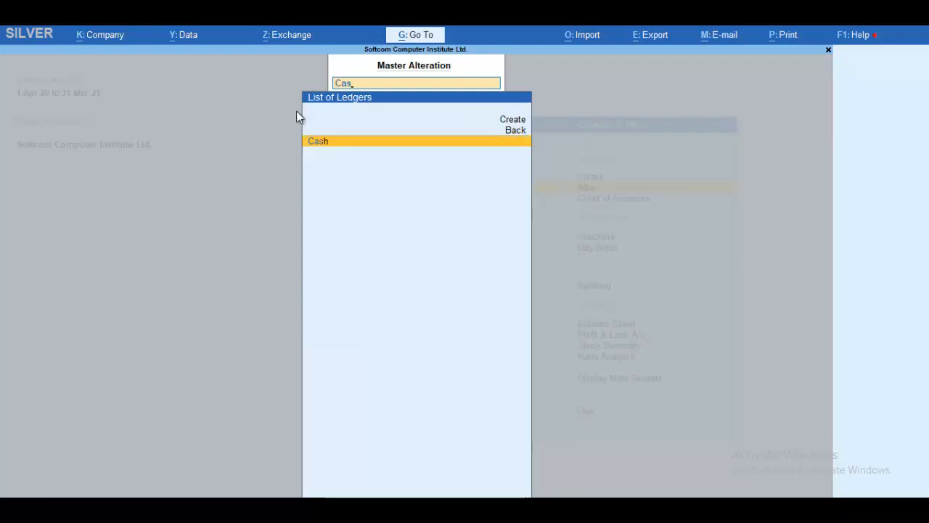
key(Return)
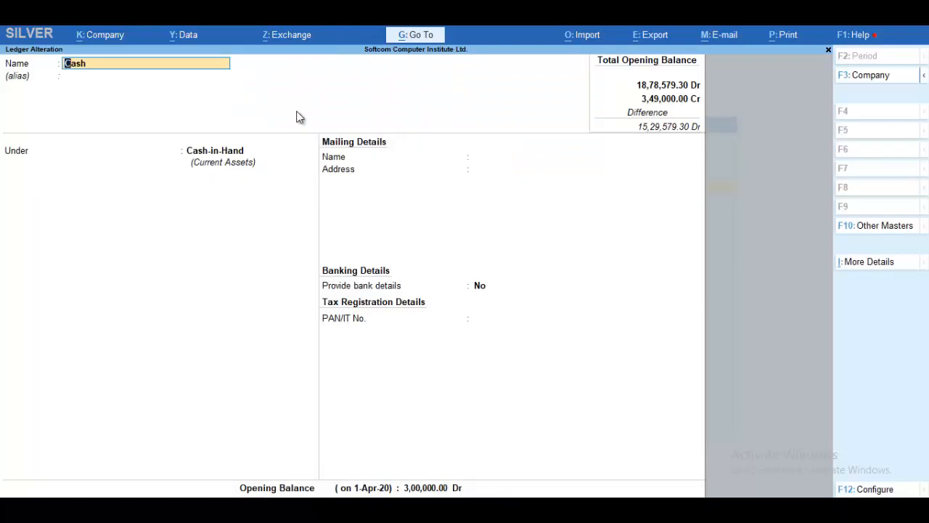
Step: Review the Cash ledger's details through to its opening balance, accept it as is and return to the Gateway of Tally
key(Return)
key(Return)
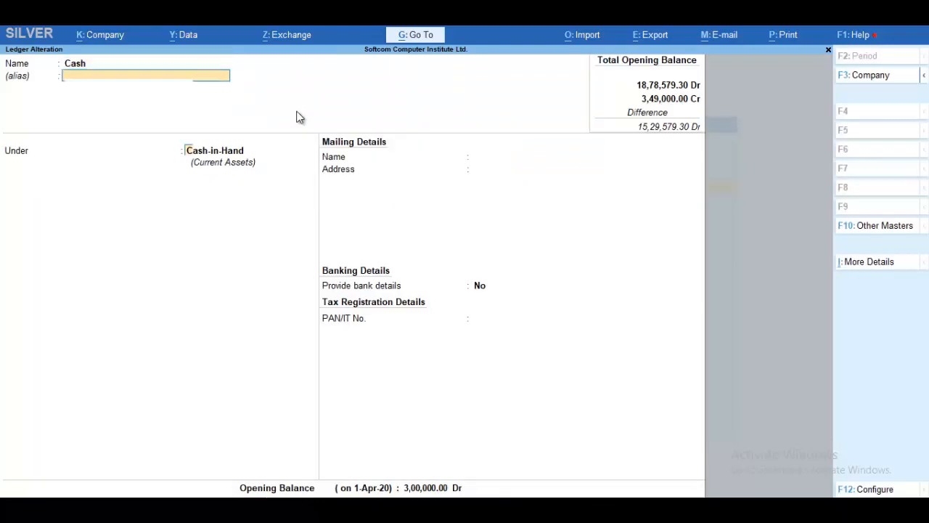
key(Return)
key(Return)
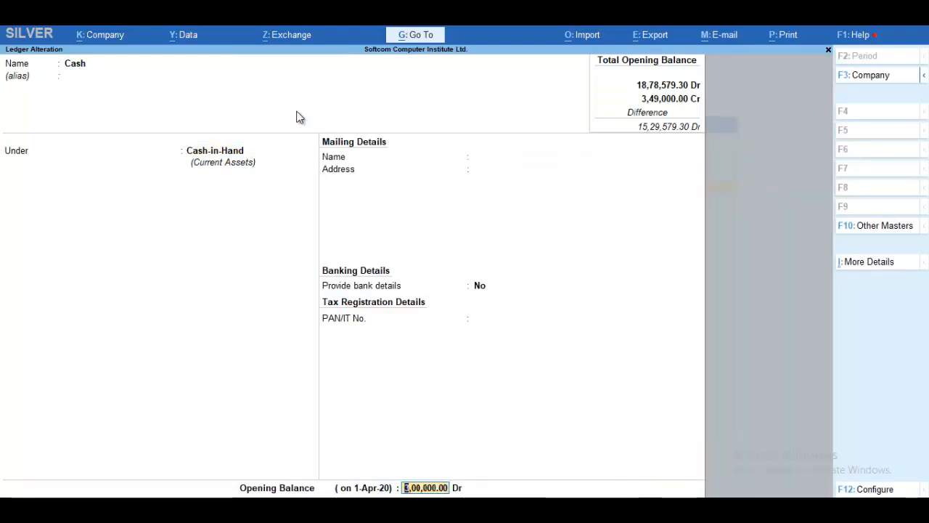
key(Return)
key(Return)
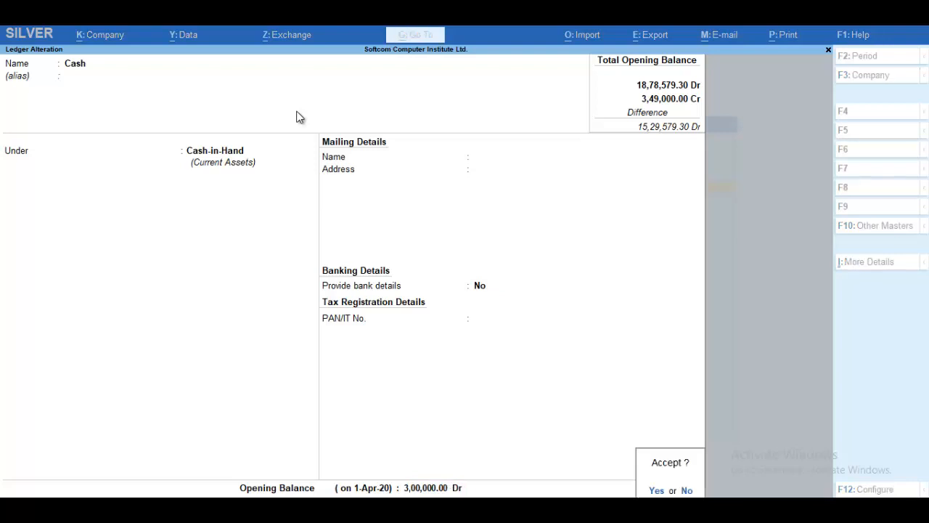
key(Return)
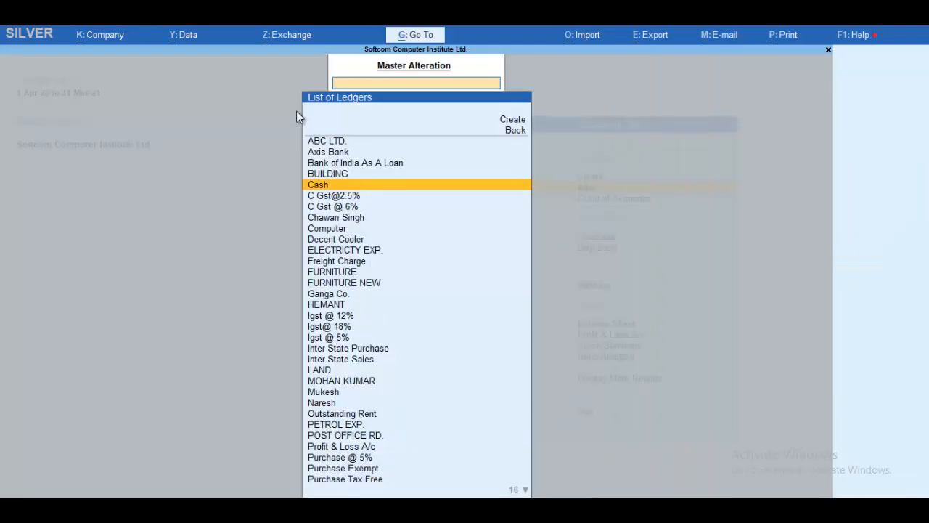
key(Escape)
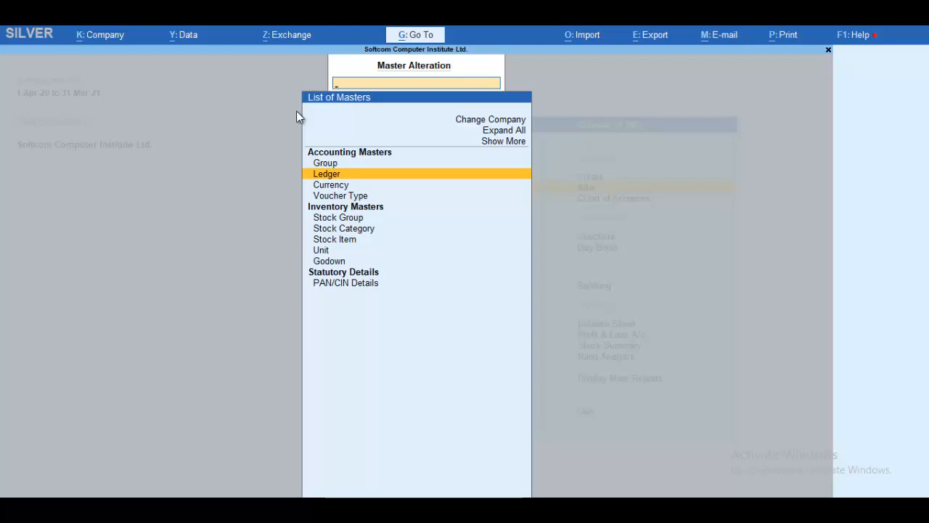
key(Escape)
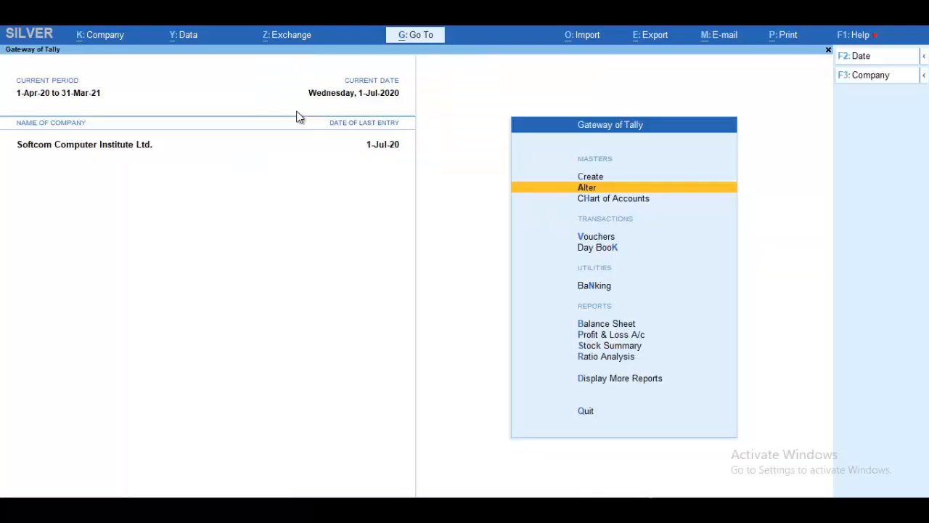
Step: Open voucher creation and set the voucher date to 31-Mar-21
key(Down)
key(Down)
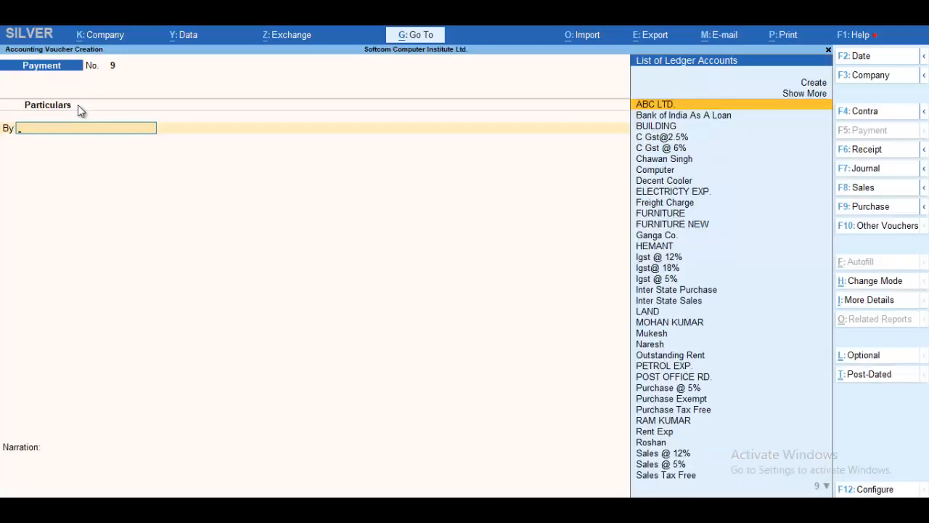
key(XF86MonBrightnessDown)
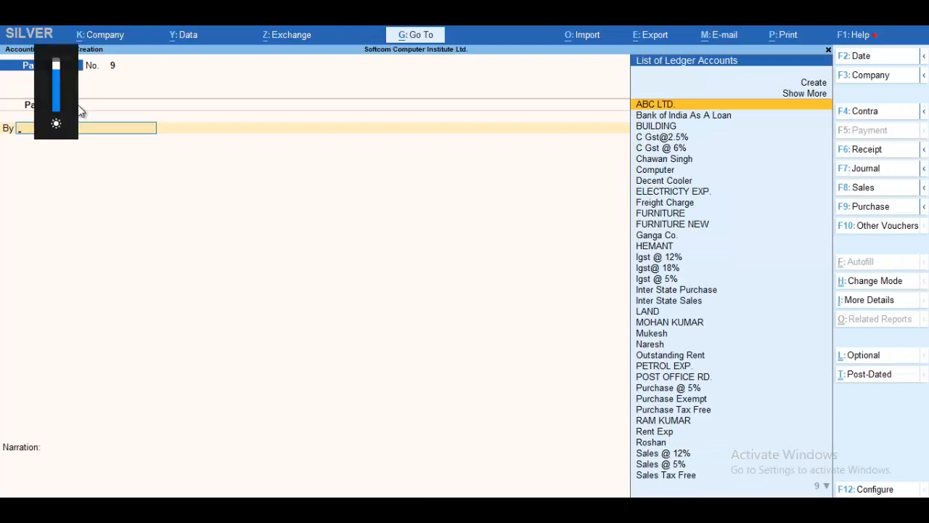
key(Escape)
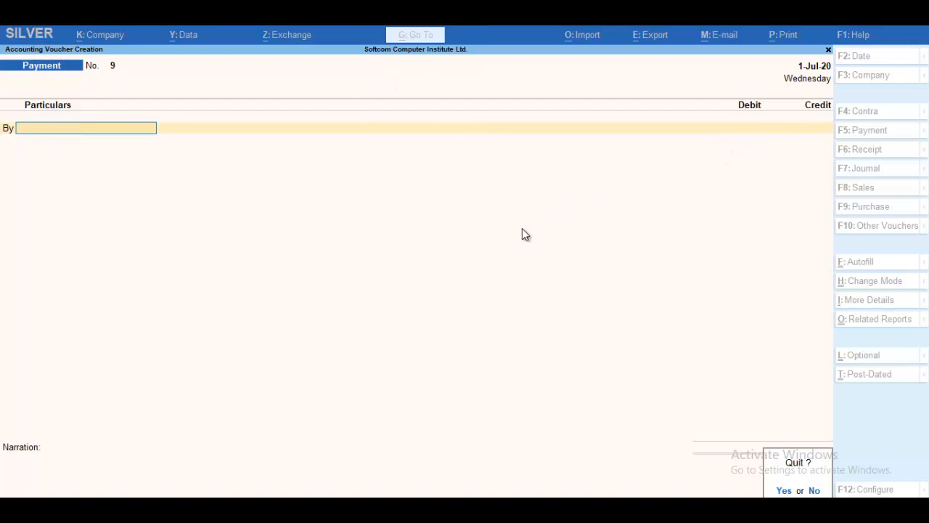
click(842, 59)
click(842, 58)
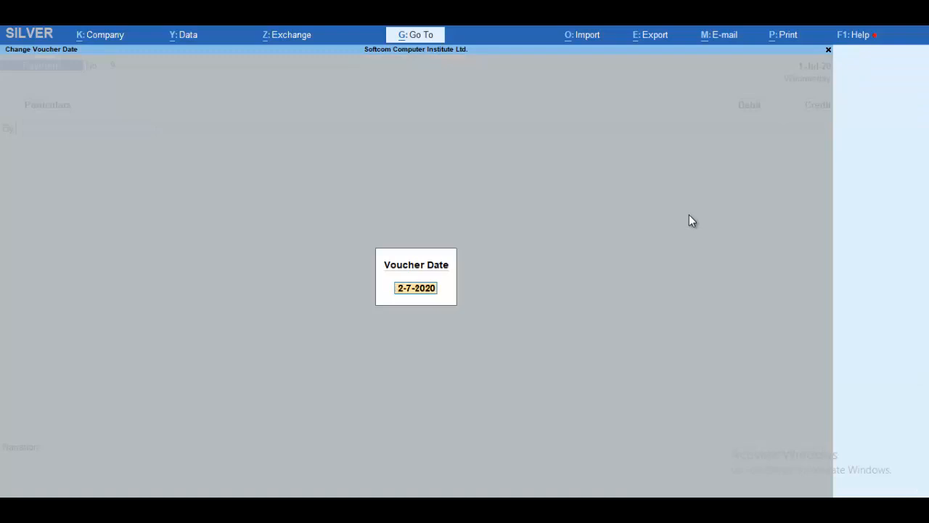
text(31-)
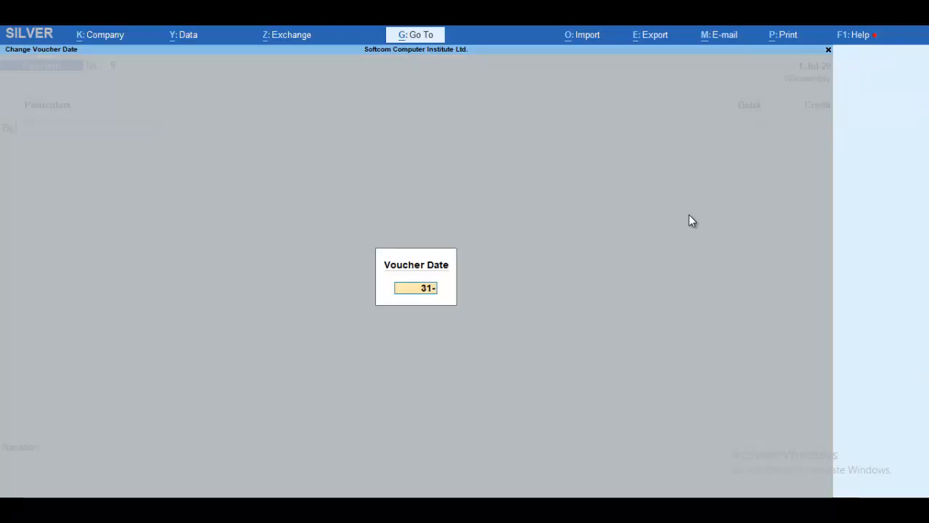
text(3)
key(Return)
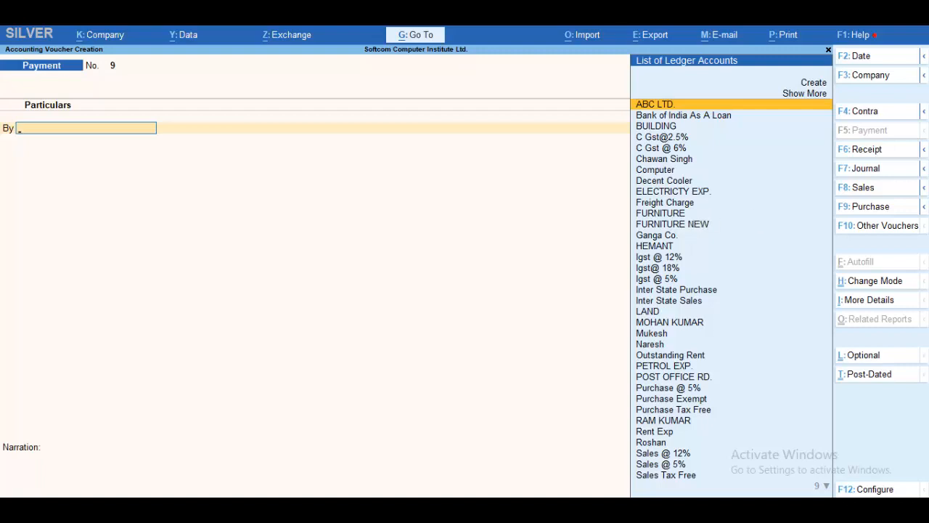
Step: Switch to a Journal voucher and debit the Rent Exp ledger with 20000
click(859, 169)
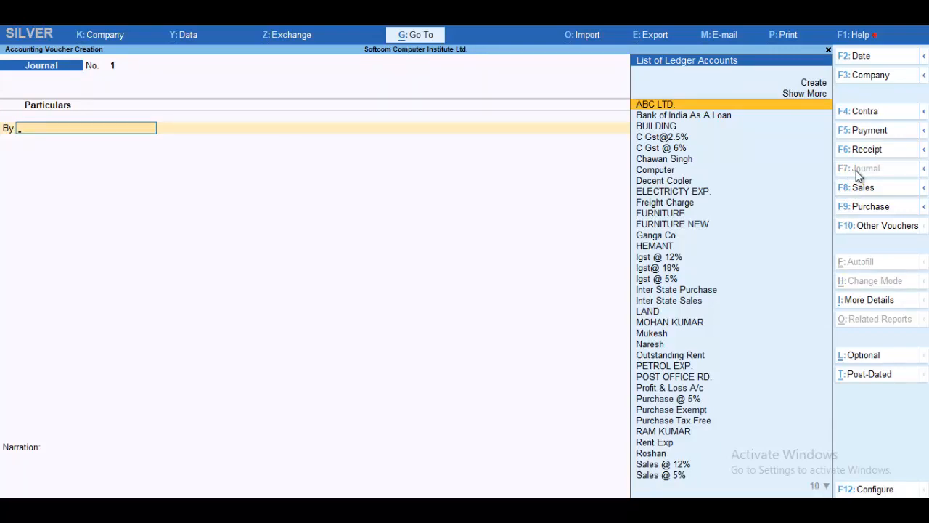
text(R)
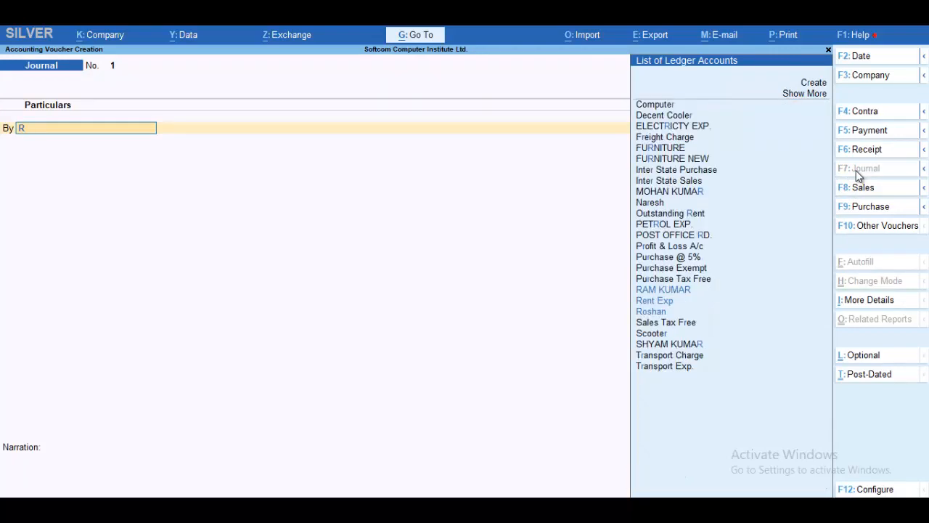
key(Down)
key(Down)
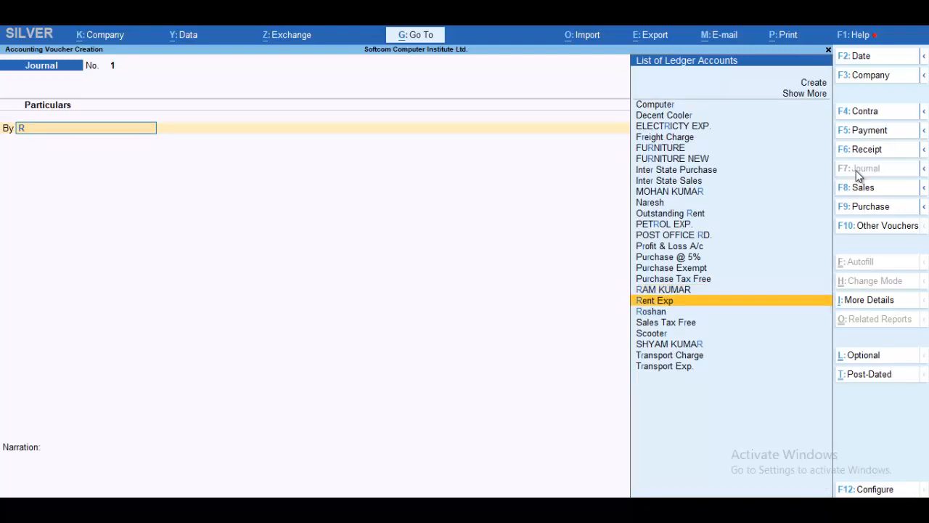
key(Return)
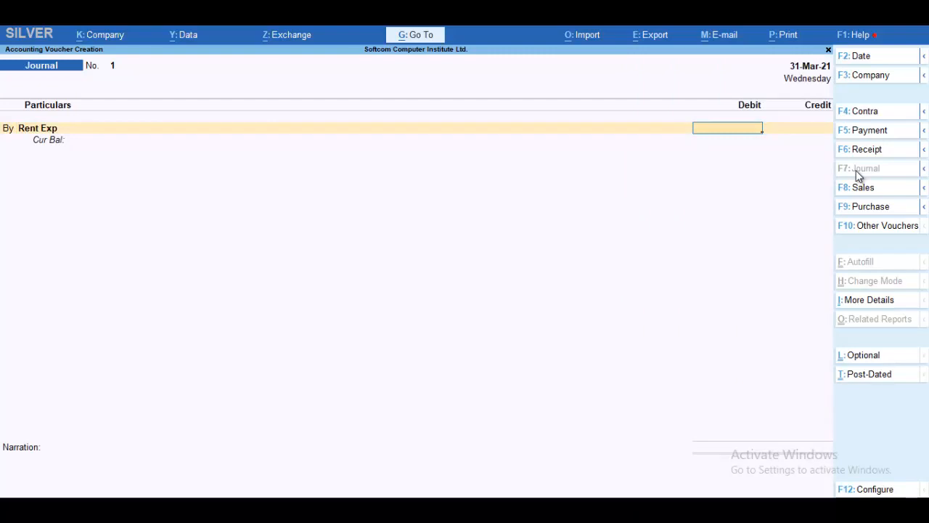
text(20000)
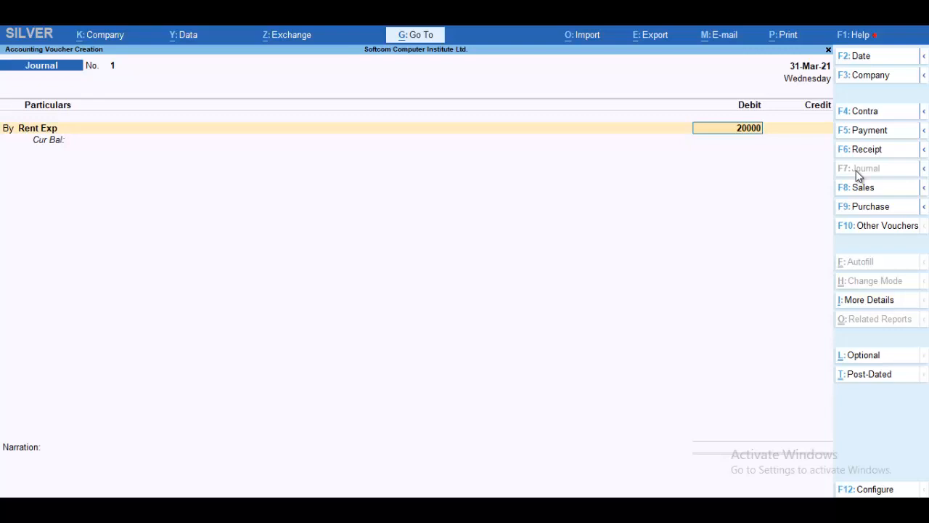
key(Return)
key(Return)
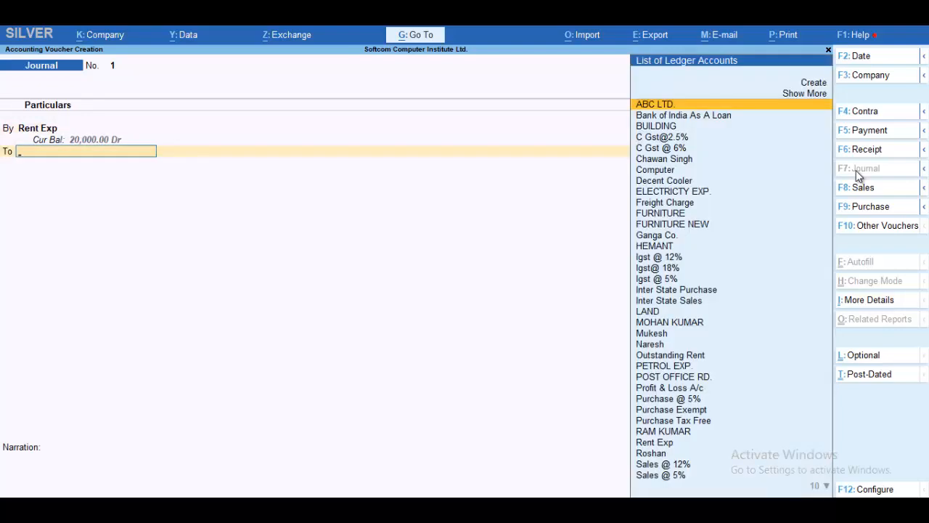
Step: Credit Outstanding Rent with the same 20,000, accept the journal voucher without a narration and return to the Gateway of Tally
text(Ou)
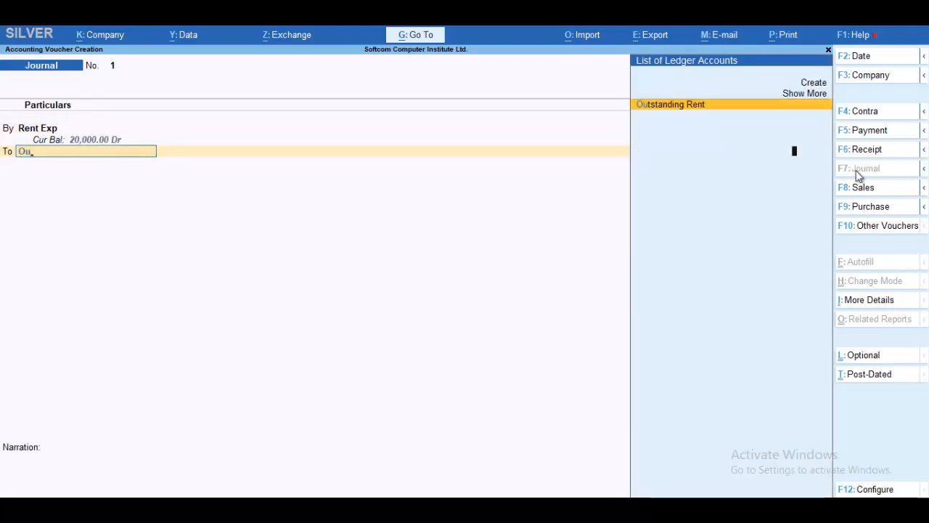
key(Return)
key(Return)
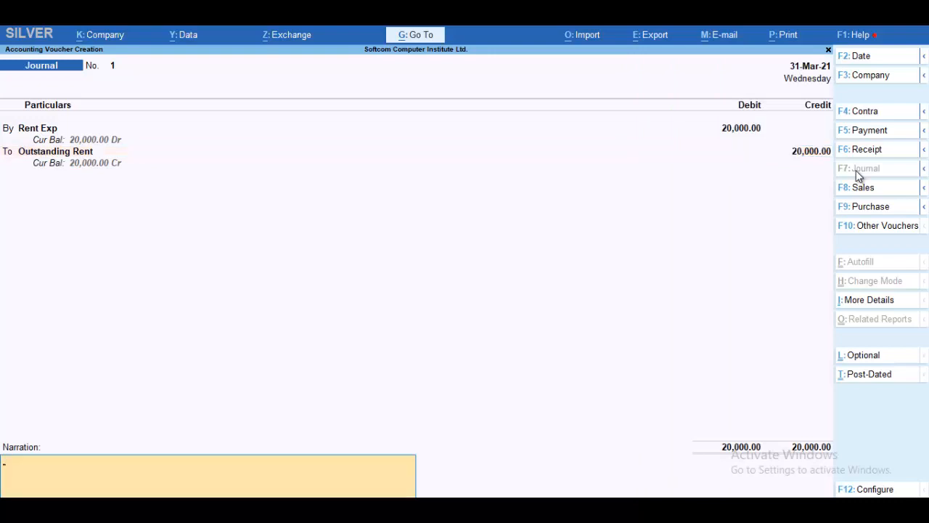
key(Return)
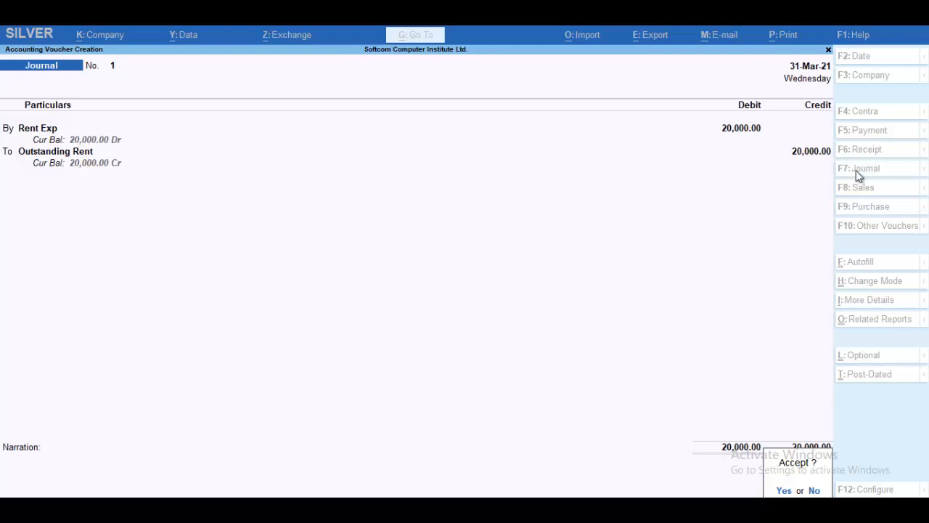
key(Return)
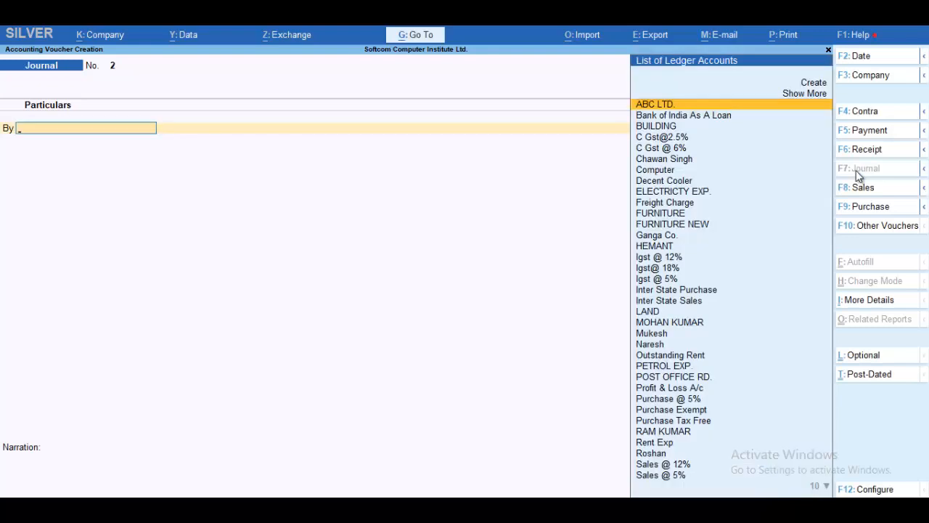
key(Escape)
key(Return)
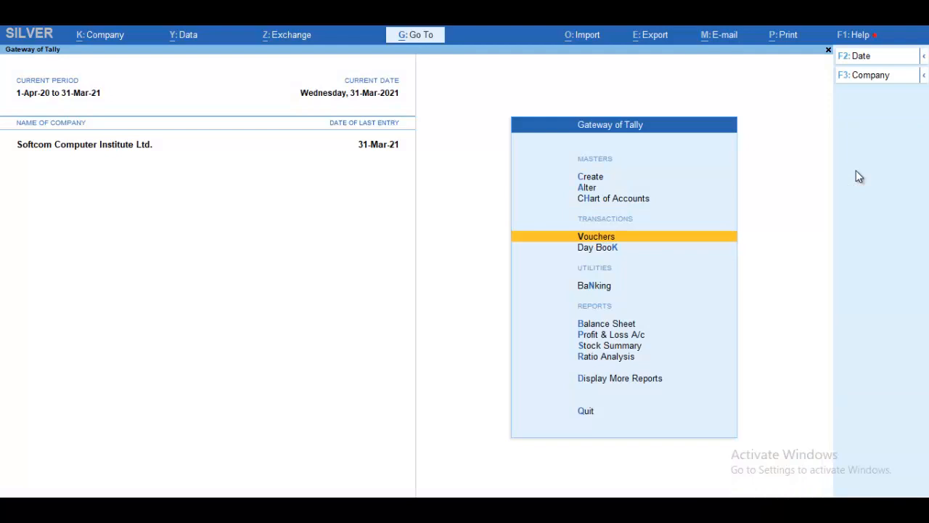
Step: Open the Balance Sheet and expand it to the detailed view
key(Down)
key(Down)
key(Down)
key(Down)
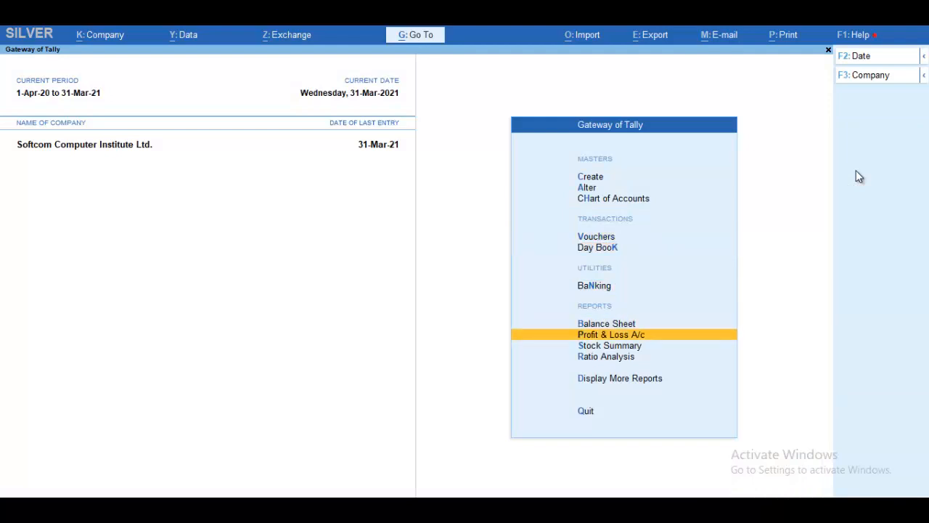
key(Up)
key(Return)
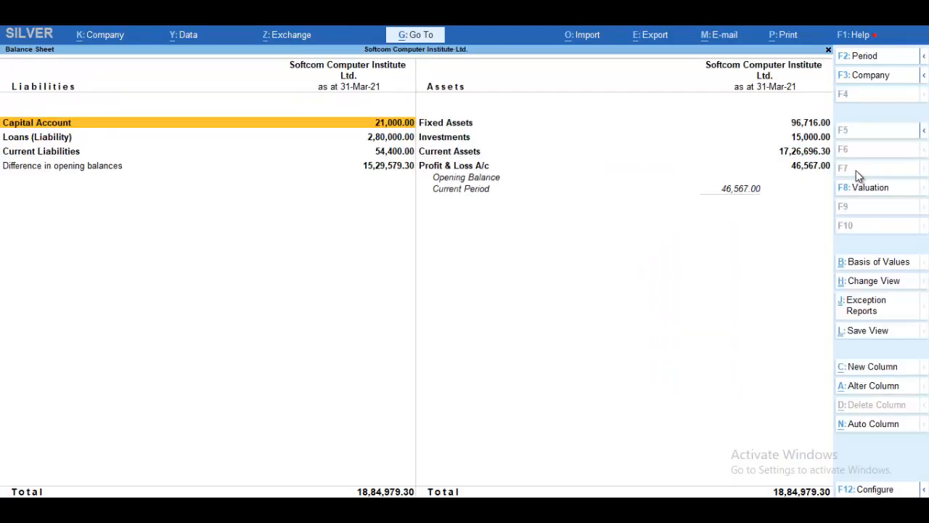
key(alt)
key(alt+F5)
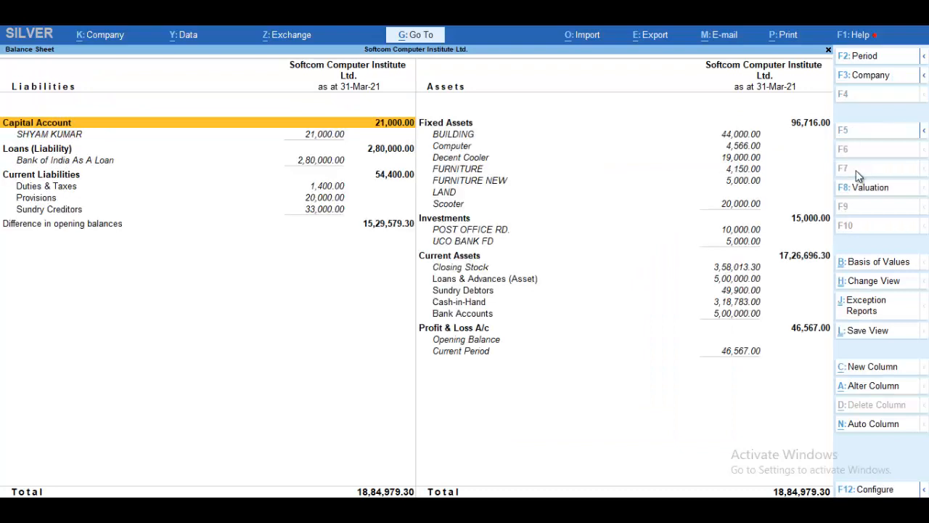
Step: Drill into Provisions under Current Liabilities to check the Outstanding Rent balance, and return to the Gateway of Tally
key(Down)
key(Down)
key(Down)
key(Down)
key(Down)
key(Down)
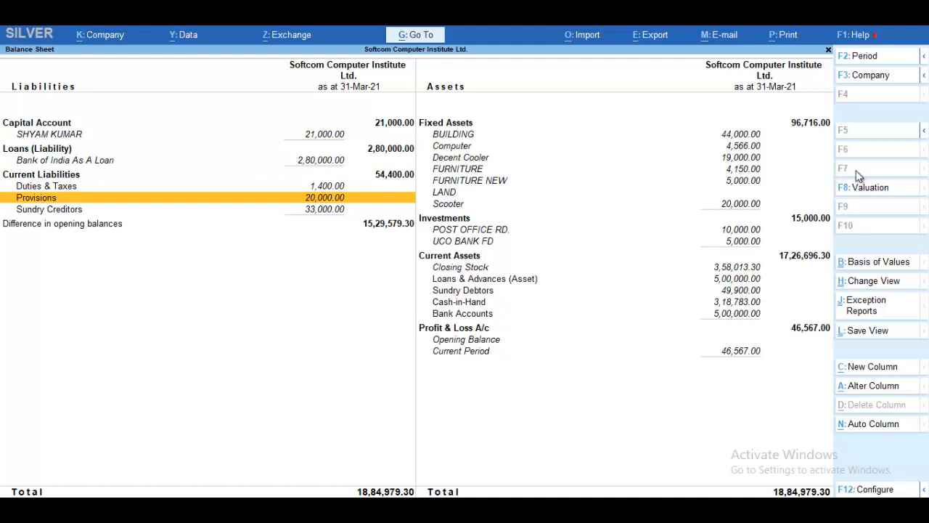
key(Return)
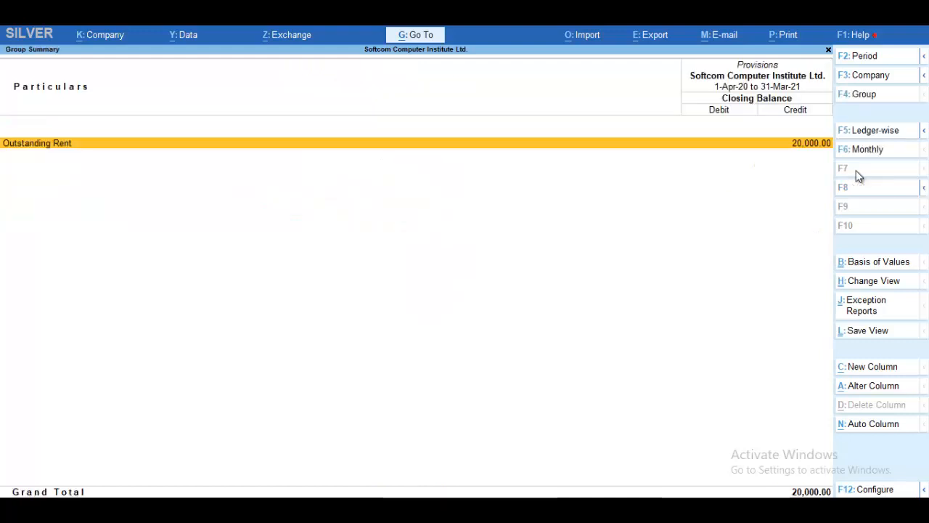
key(Escape)
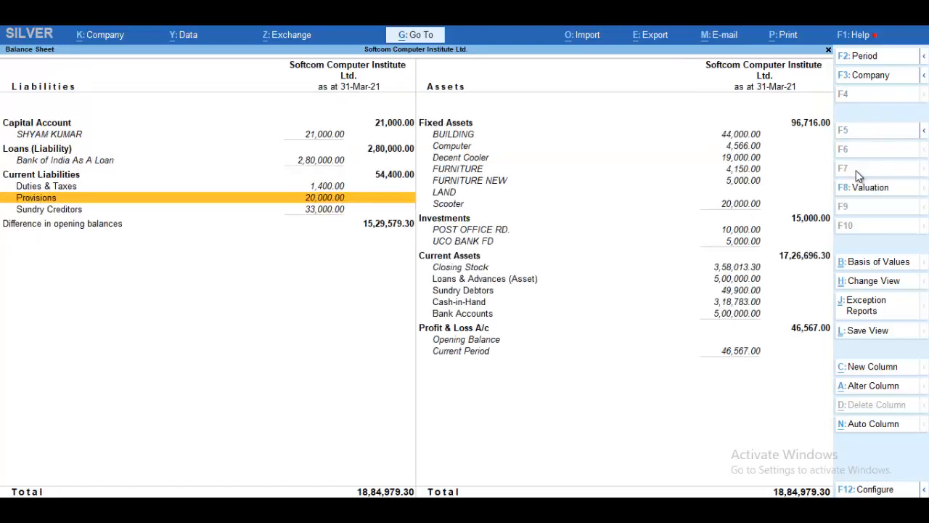
key(Escape)
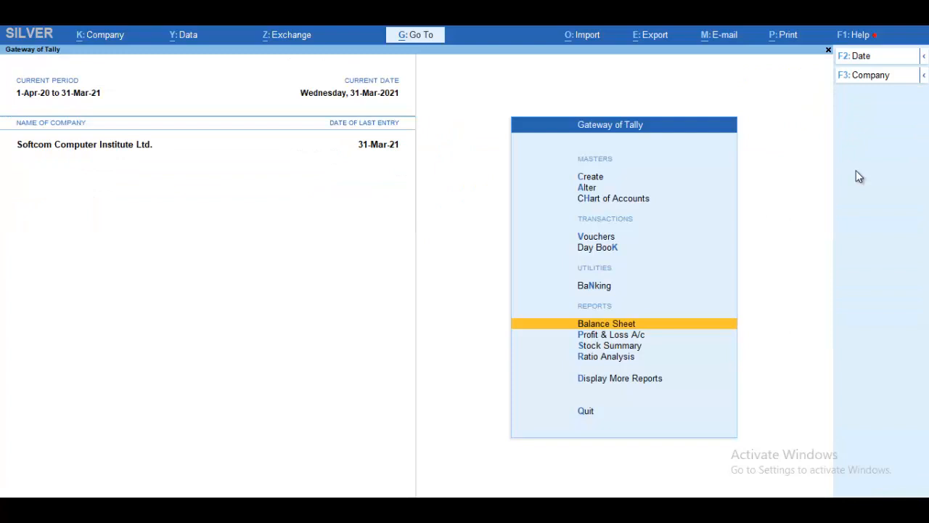
Step: Open the Profit & Loss A/c in detailed view, check the Rent Exp line under Indirect Expenses, and close the report
key(Down)
key(Return)
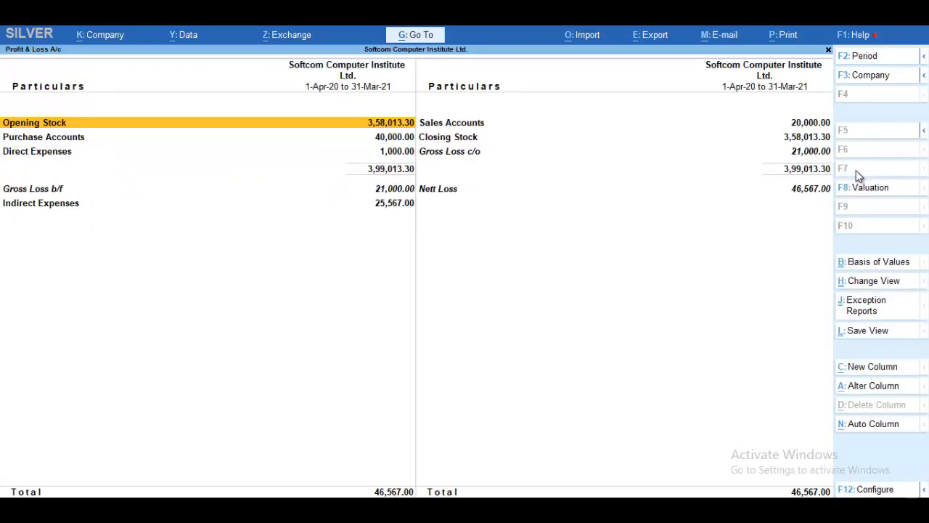
key(alt+F5)
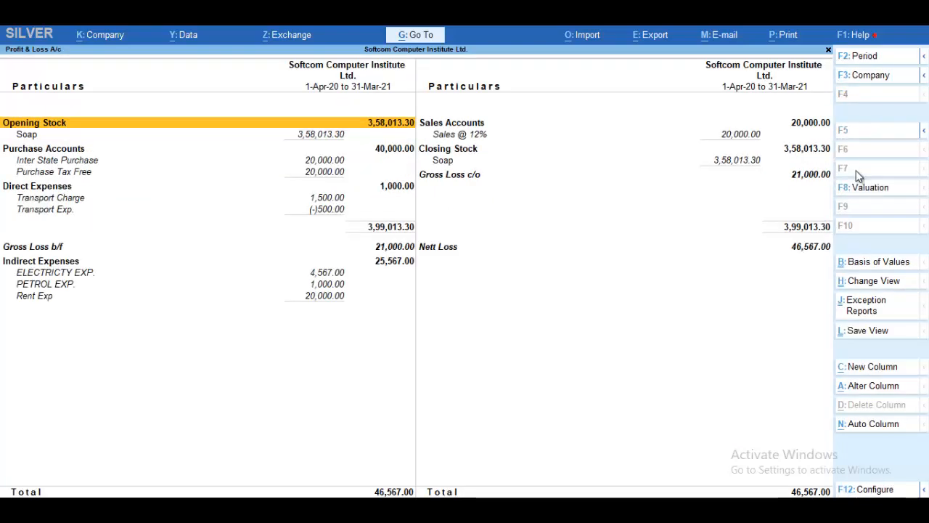
key(Down)
key(Down)
key(Down)
key(Down)
key(Down)
key(Down)
key(Down)
key(Down)
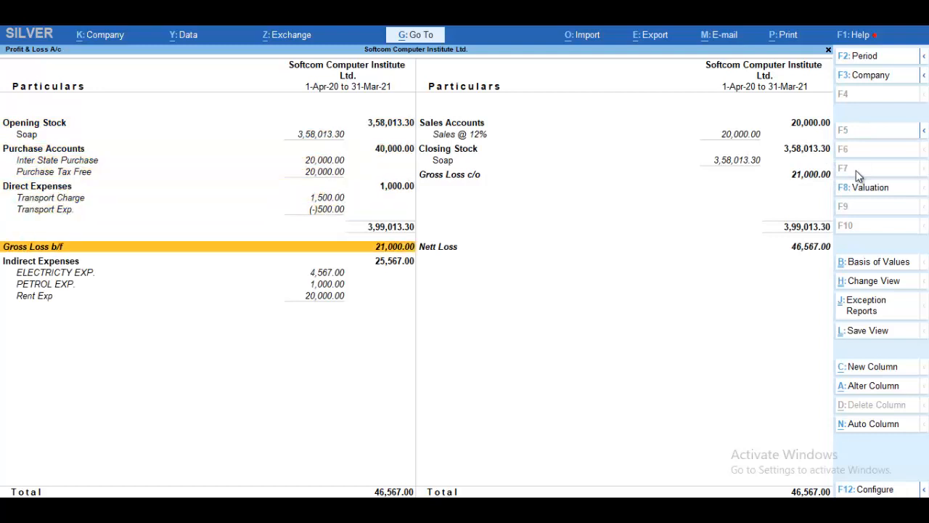
key(Down)
key(Down)
key(Down)
key(Down)
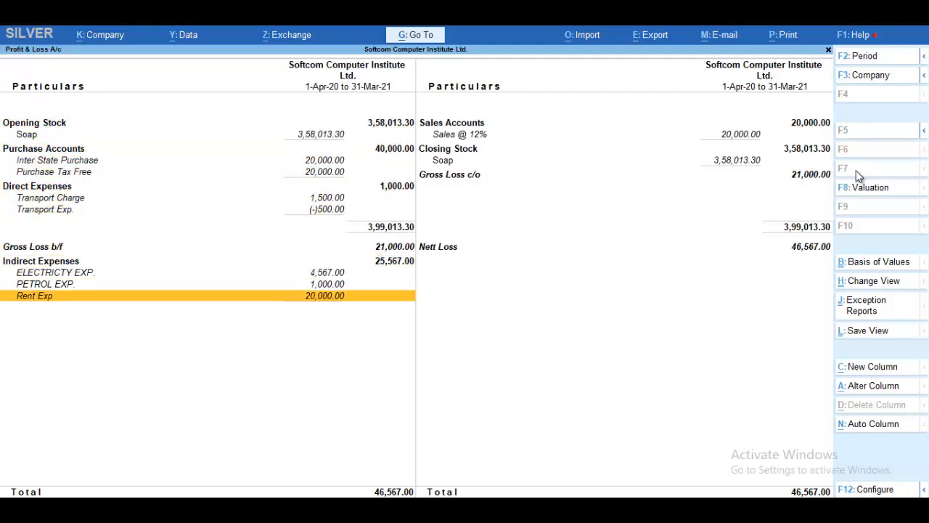
key(Escape)
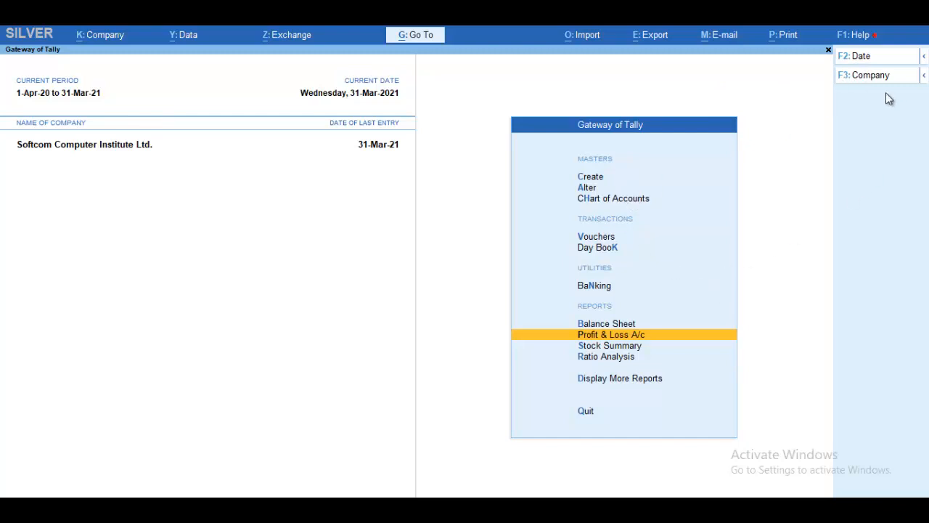
click(867, 58)
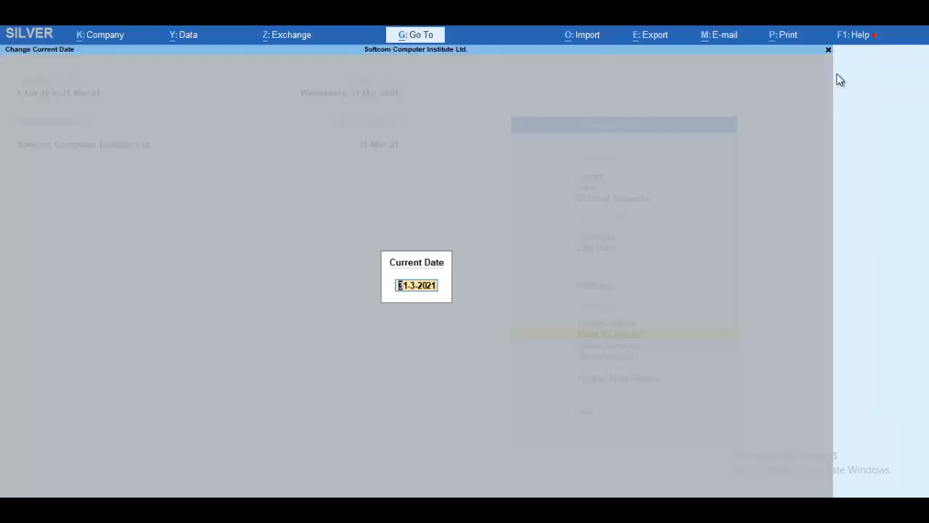
key(BackSpace)
key(Escape)
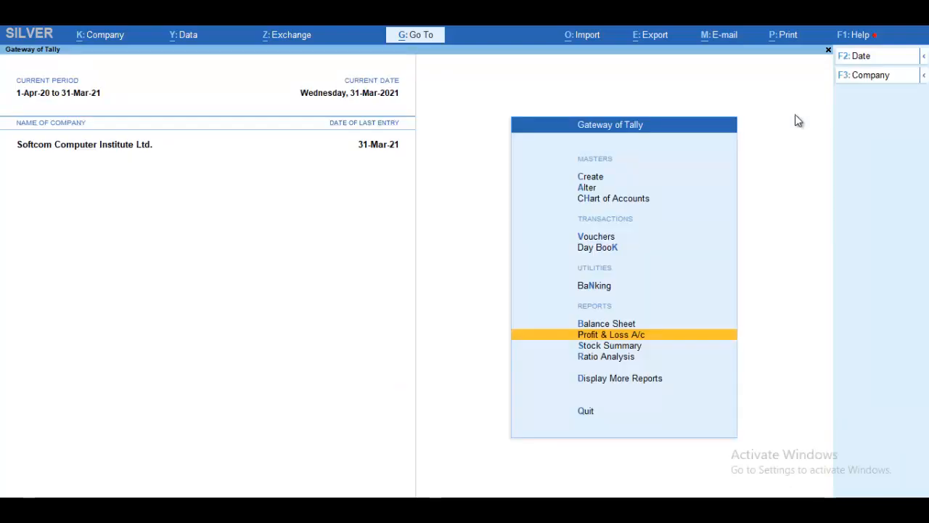
Step: Change the company's current period to run from 1-4-2021 to 31-3-2022
click(922, 60)
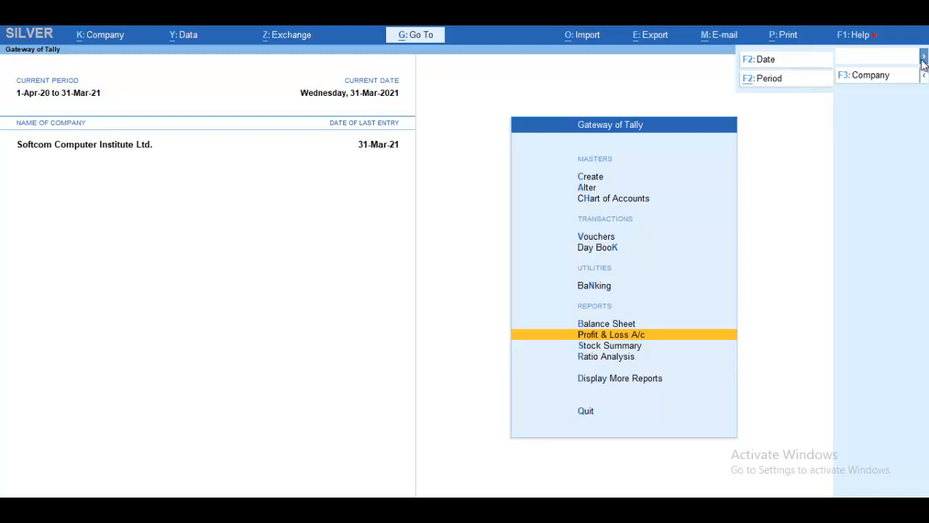
click(769, 78)
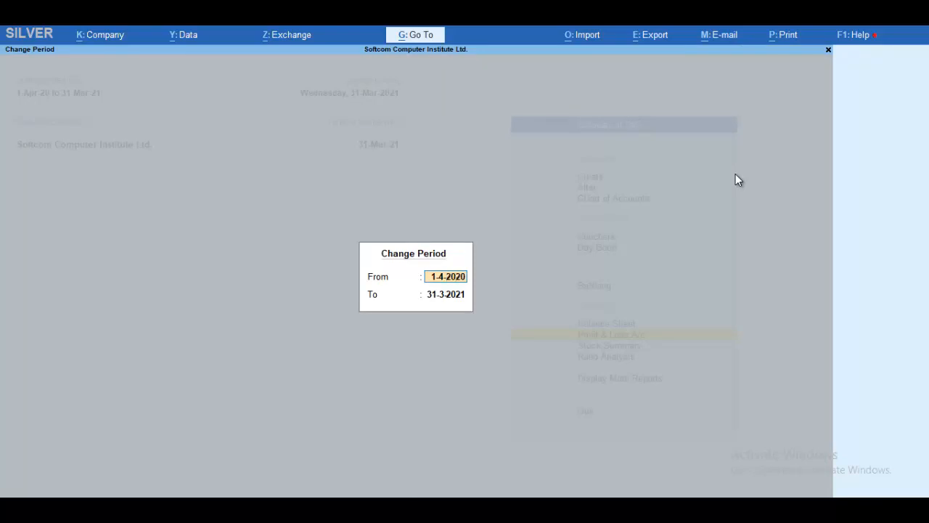
key(BackSpace)
text(1)
key(Return)
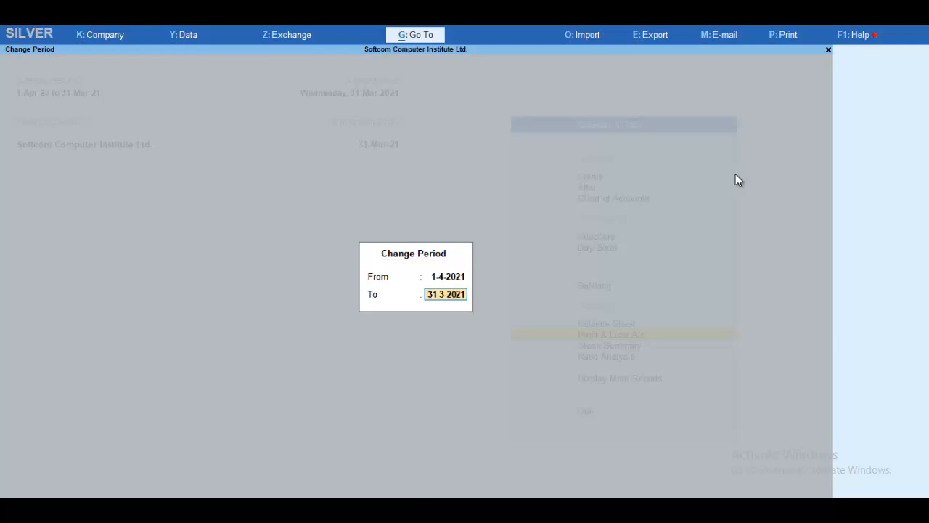
key(BackSpace)
text(2)
key(Return)
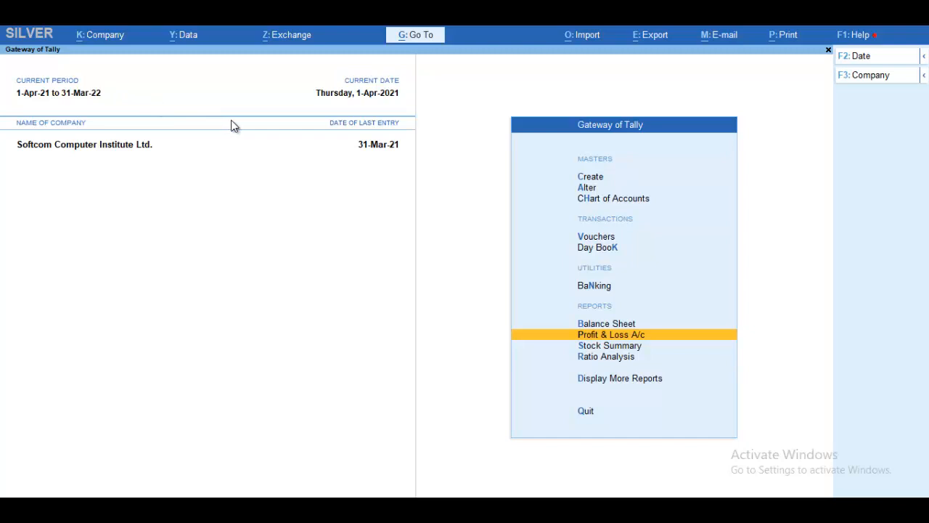
Step: Open the Balance Sheet for the 2021-22 period and expand it to the detailed view
key(Up)
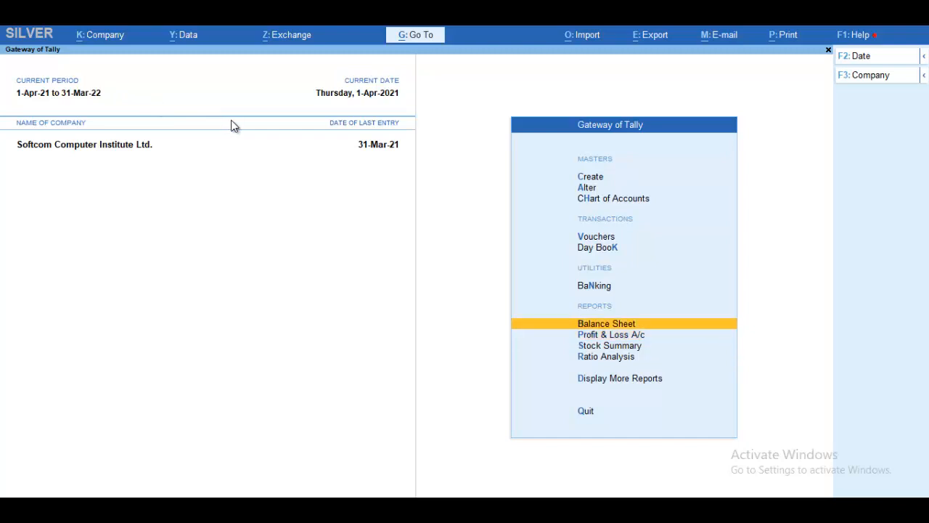
key(Return)
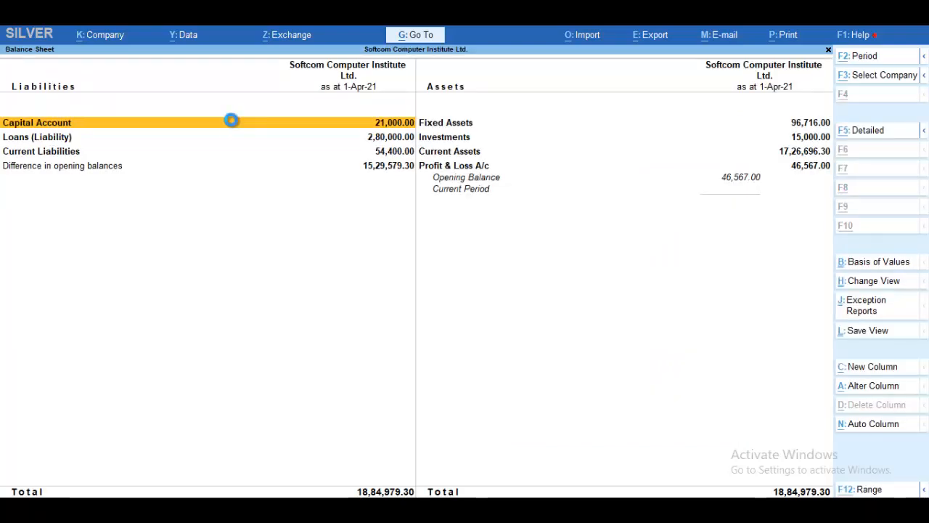
key(alt+F5)
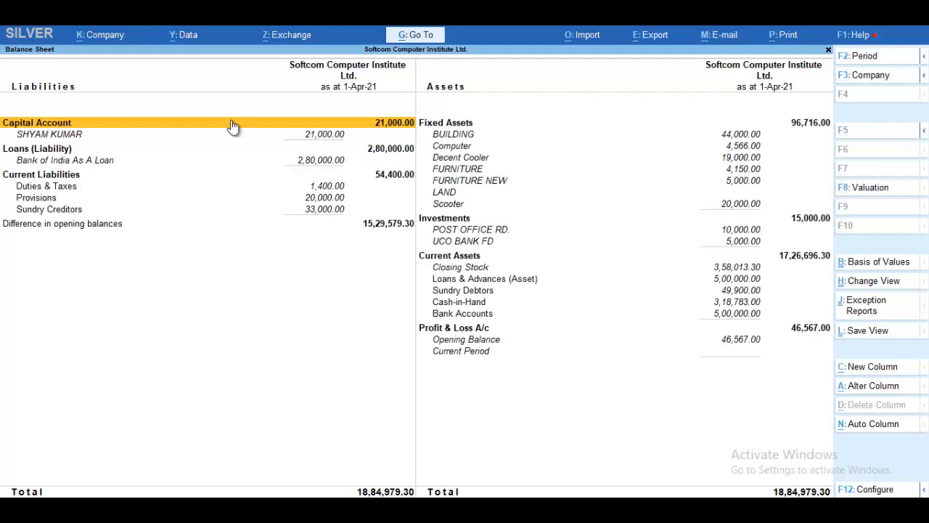
Step: Drill into Provisions under Current Liabilities to check the Outstanding Rent carried forward, and return to the Gateway of Tally
key(Down)
key(Down)
key(Down)
key(Down)
key(Down)
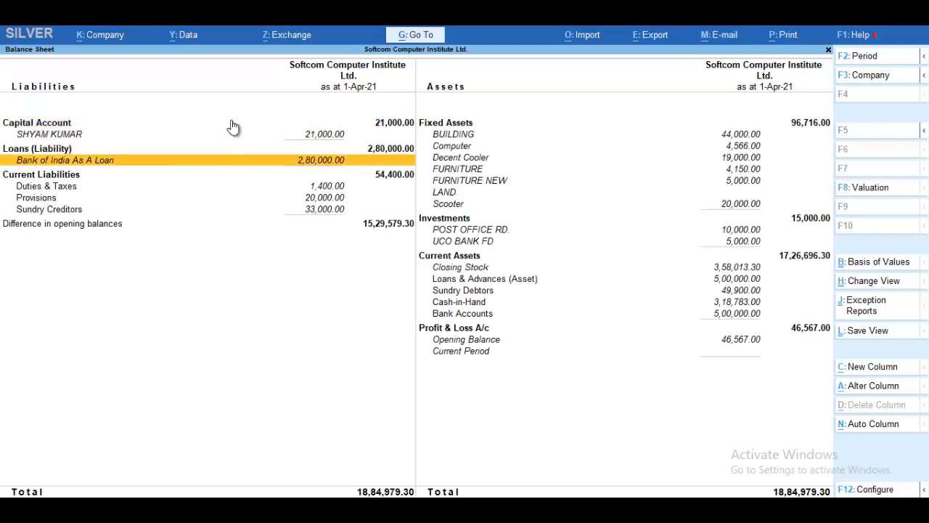
key(Down)
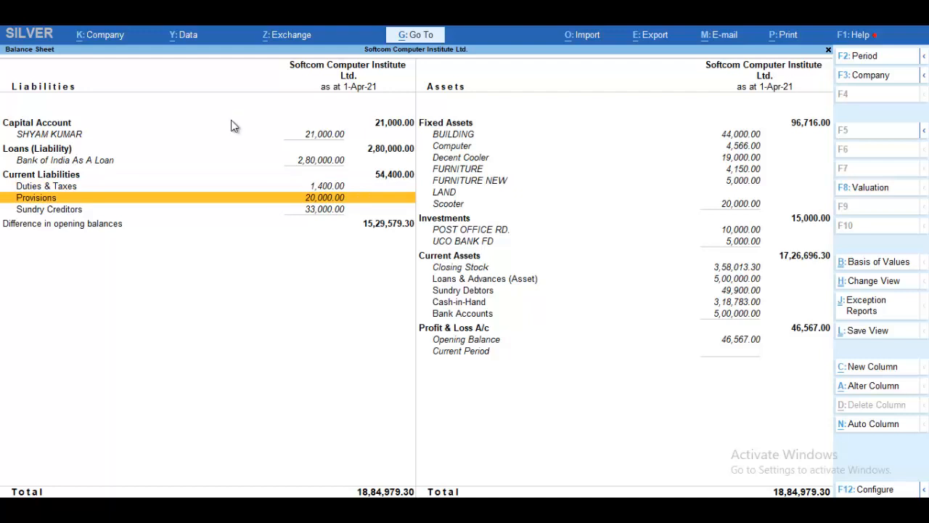
key(Return)
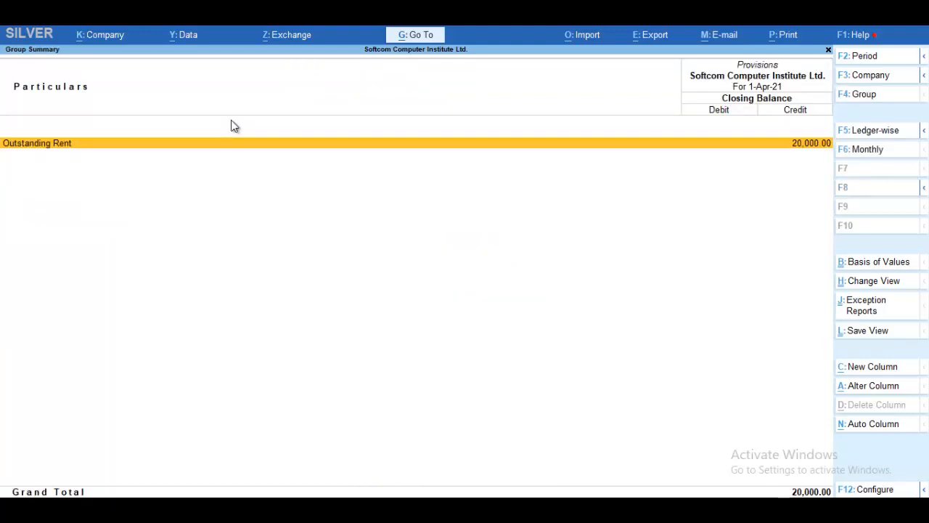
key(Escape)
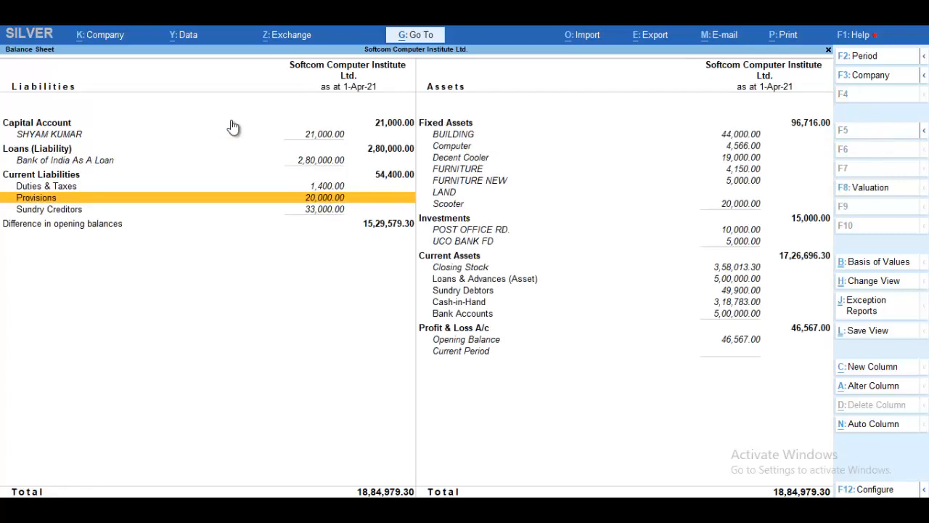
key(Escape)
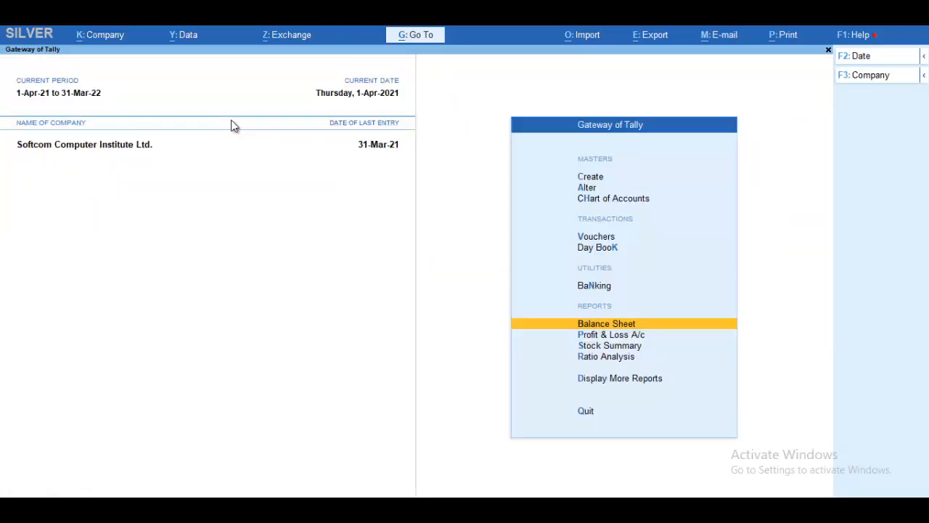
Step: Start a journal voucher dated 1-Apr-21 and debit the Outstanding Rent ledger with 20,000
key(Up)
key(Up)
key(Up)
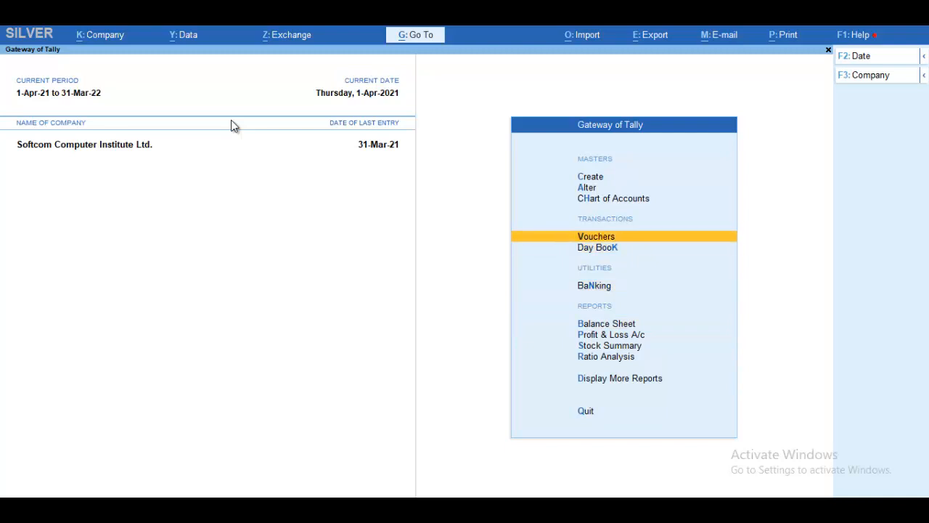
key(Return)
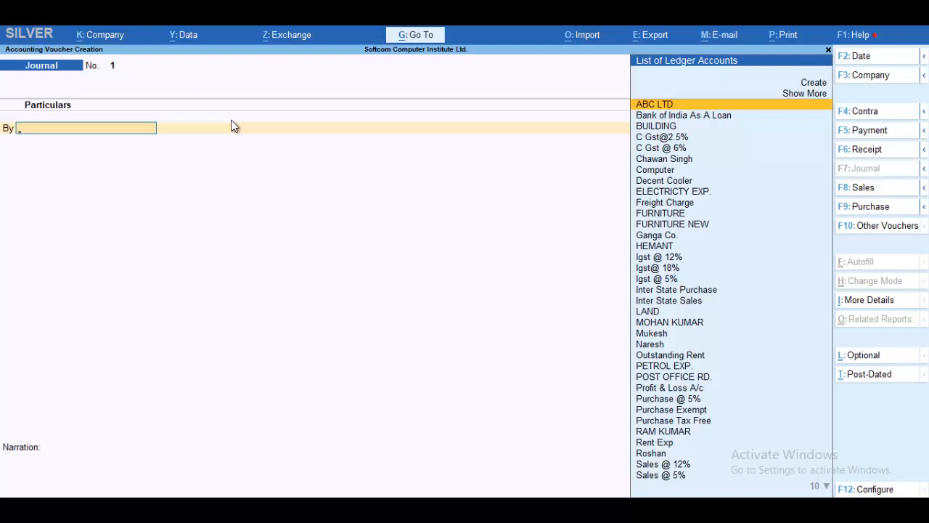
text(O)
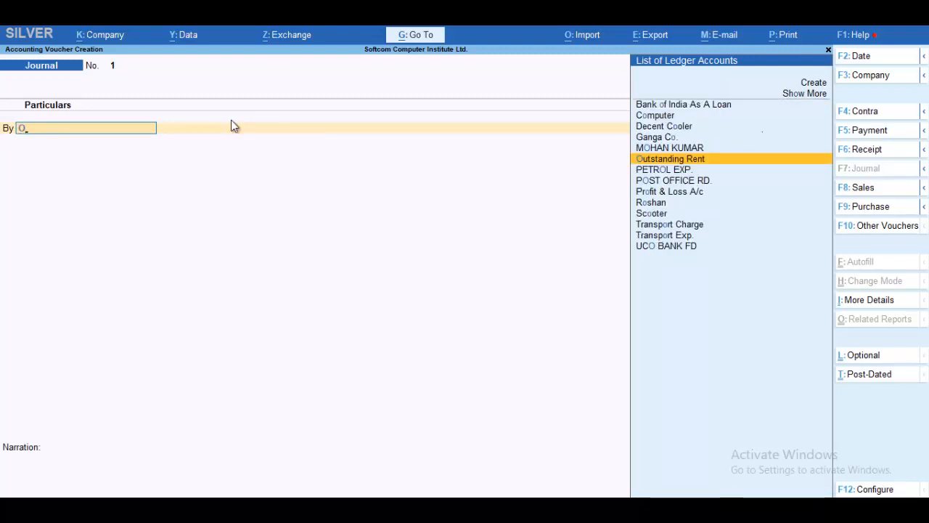
key(Return)
text(20000)
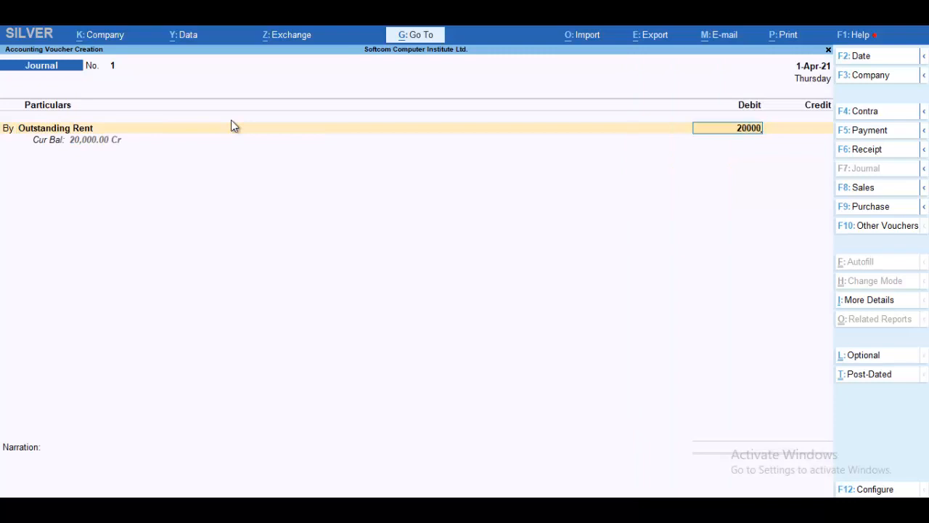
key(Return)
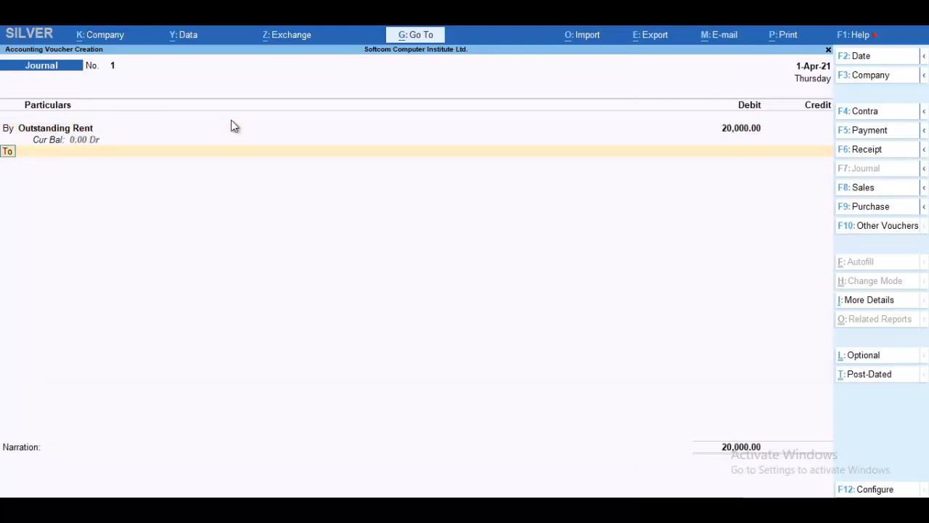
Step: Credit Rent Exp with 20,000 in the journal voucher, leave the narration blank and save the voucher
text(Re)
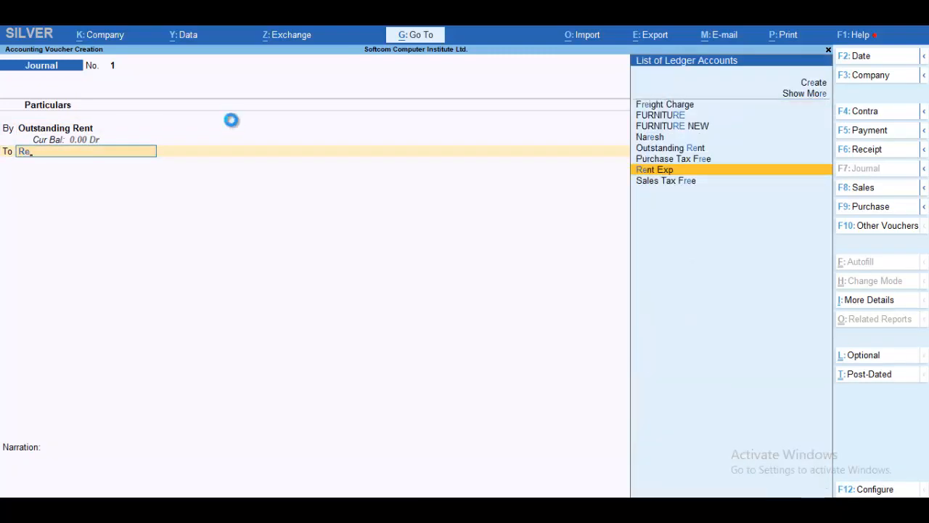
key(Return)
key(Return)
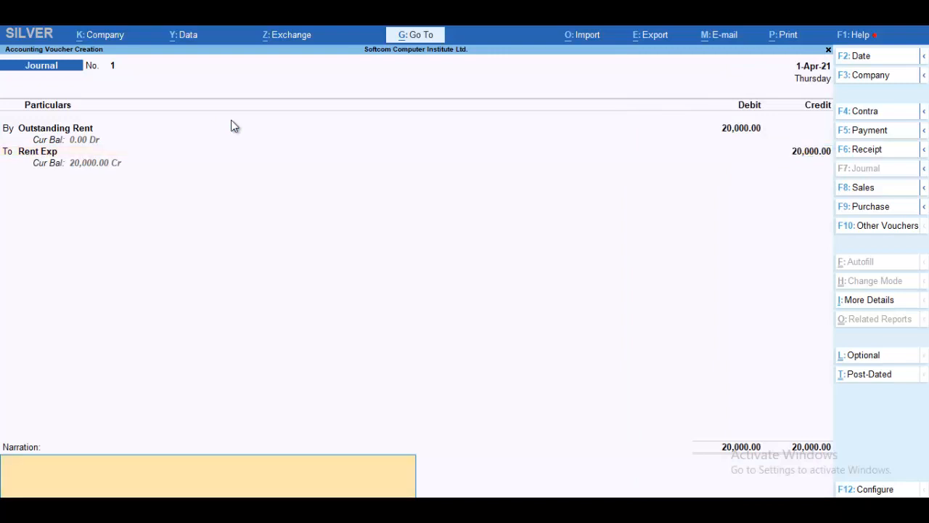
key(Return)
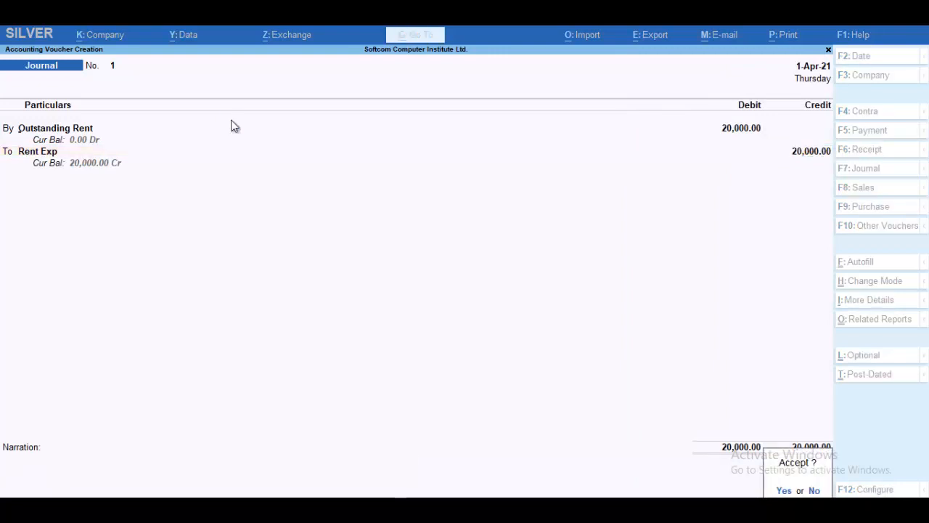
key(Return)
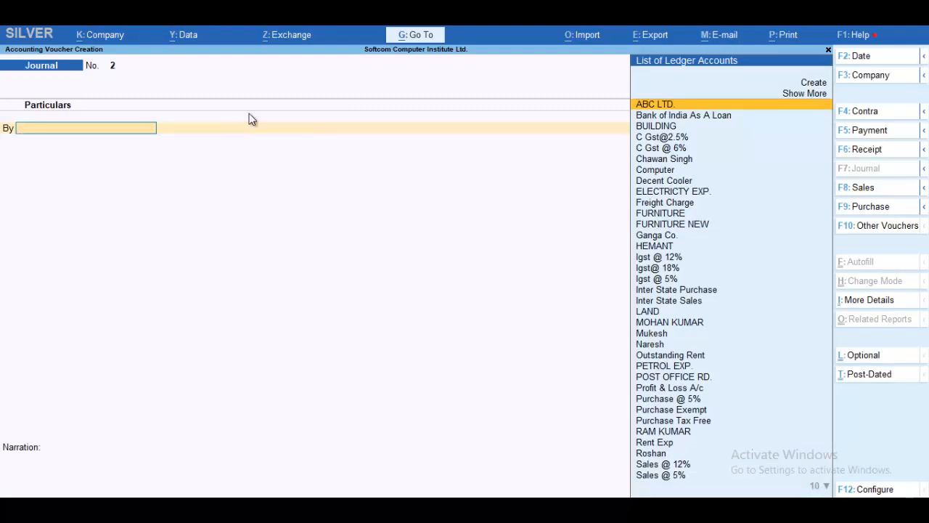
Step: Switch to a payment voucher and debit the Rent Exp ledger with 20,000
click(845, 130)
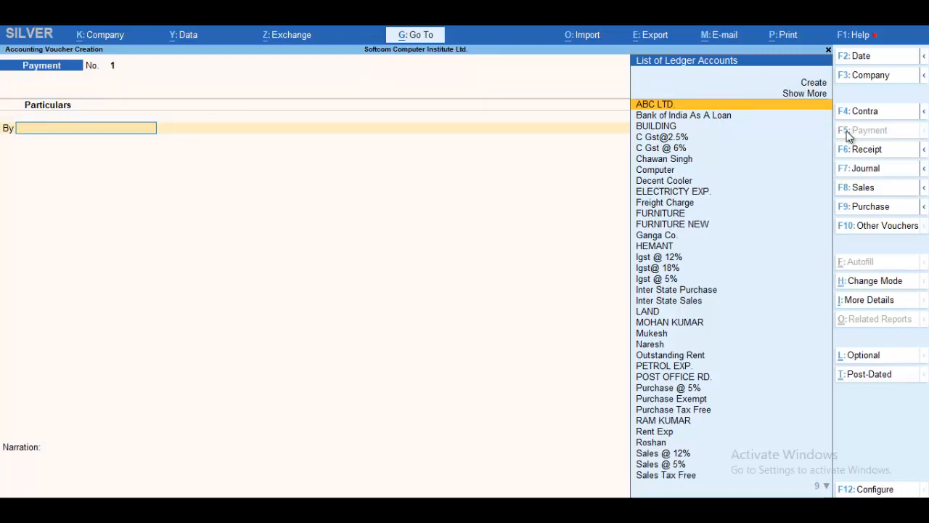
text(R)
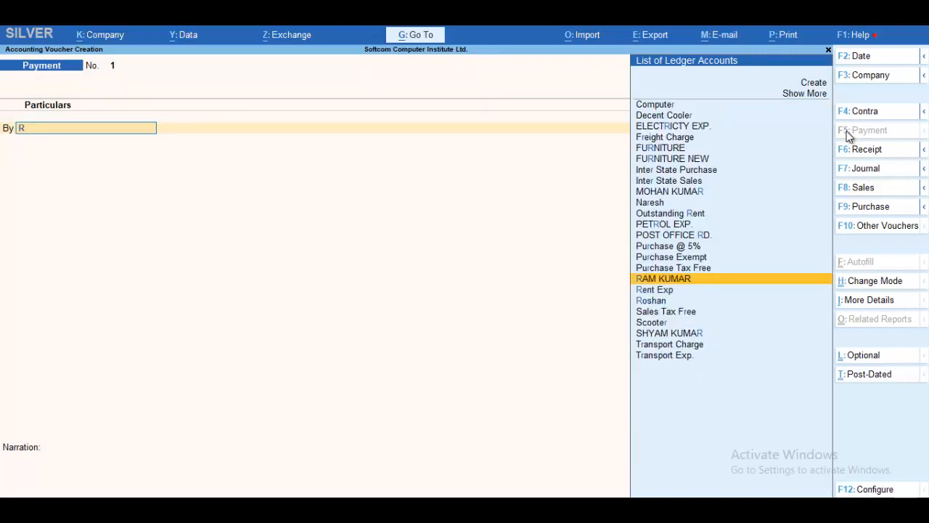
key(Down)
key(Return)
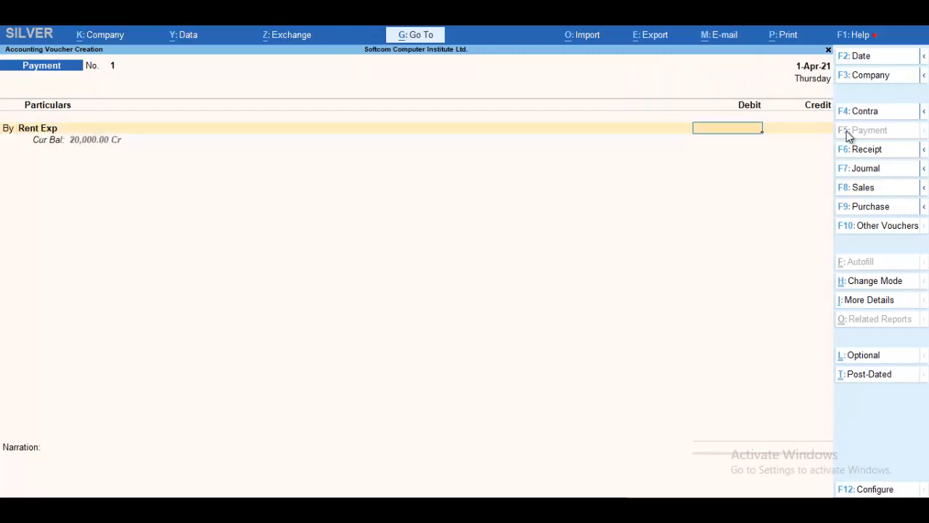
text(20,000)
key(Return)
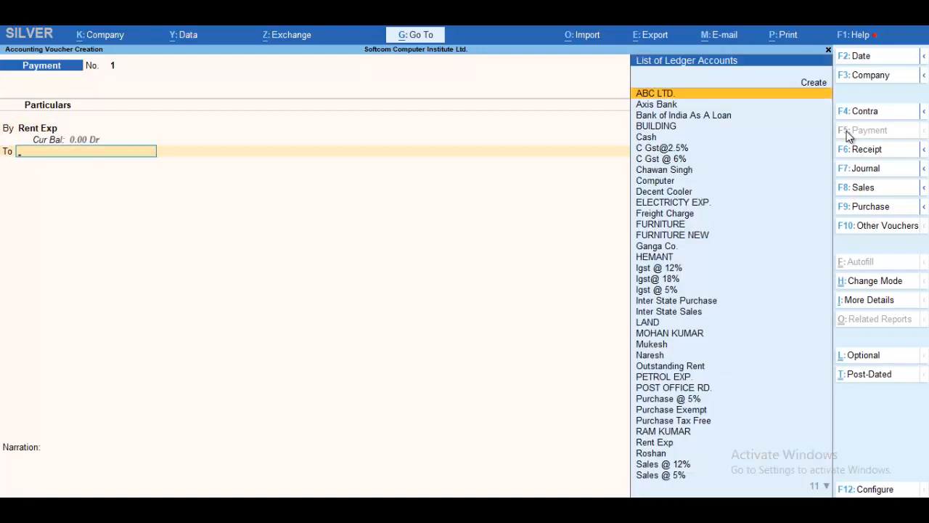
Step: Credit Cash with 20,000 in the payment voucher, leave the narration blank and save the voucher
key(Down)
key(Down)
key(Down)
key(Down)
key(Up)
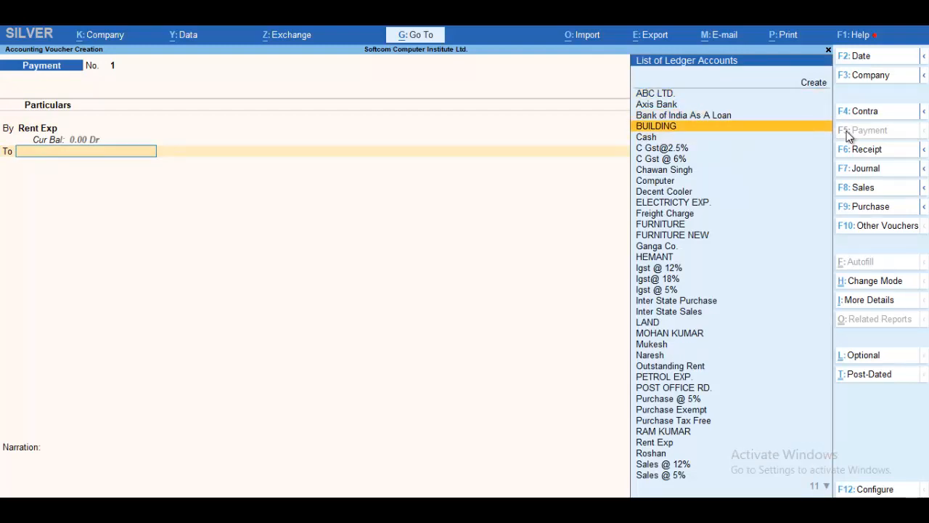
key(Down)
key(Return)
key(Return)
key(Return)
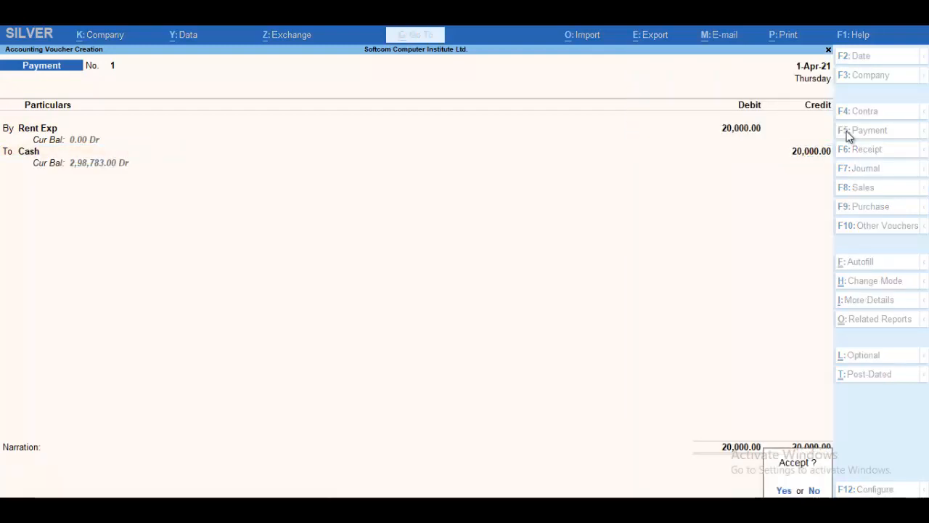
key(Return)
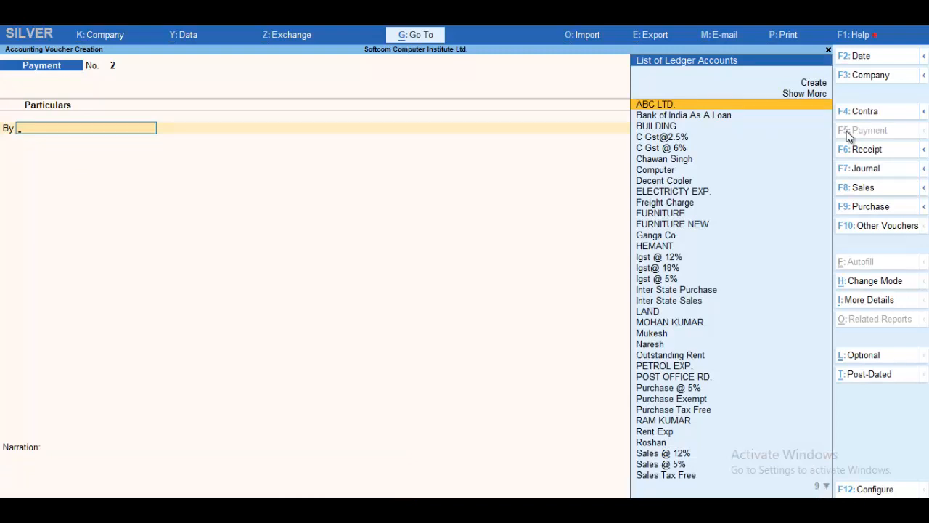